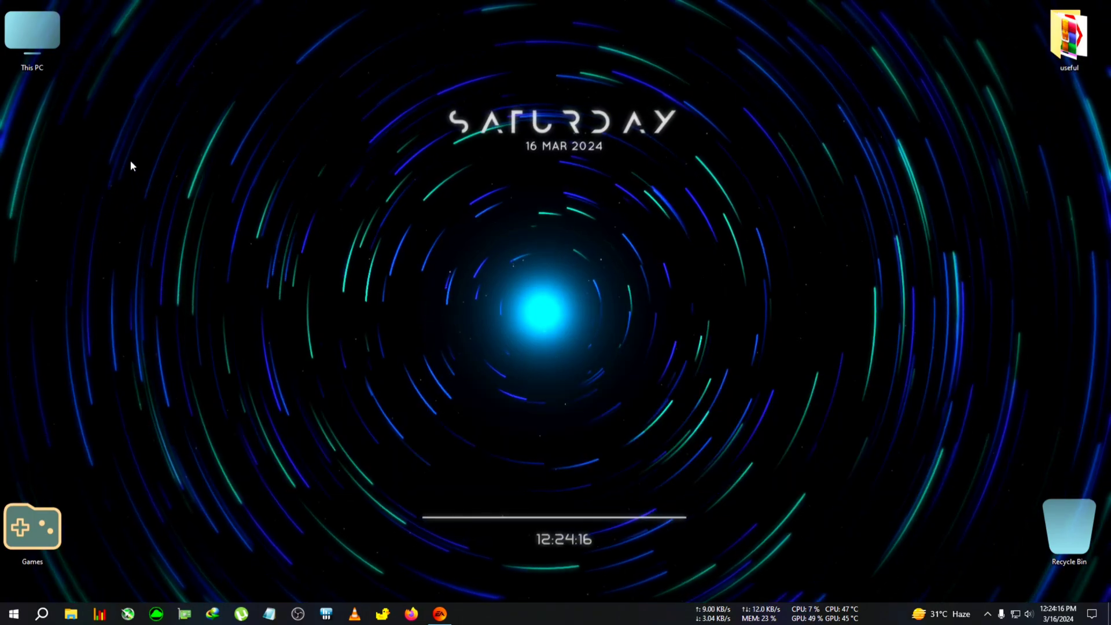
- Restore the EA window from the taskbar and move it up and left, showing its Home page
{"action": "left_click", "coordinate": [438, 614]}
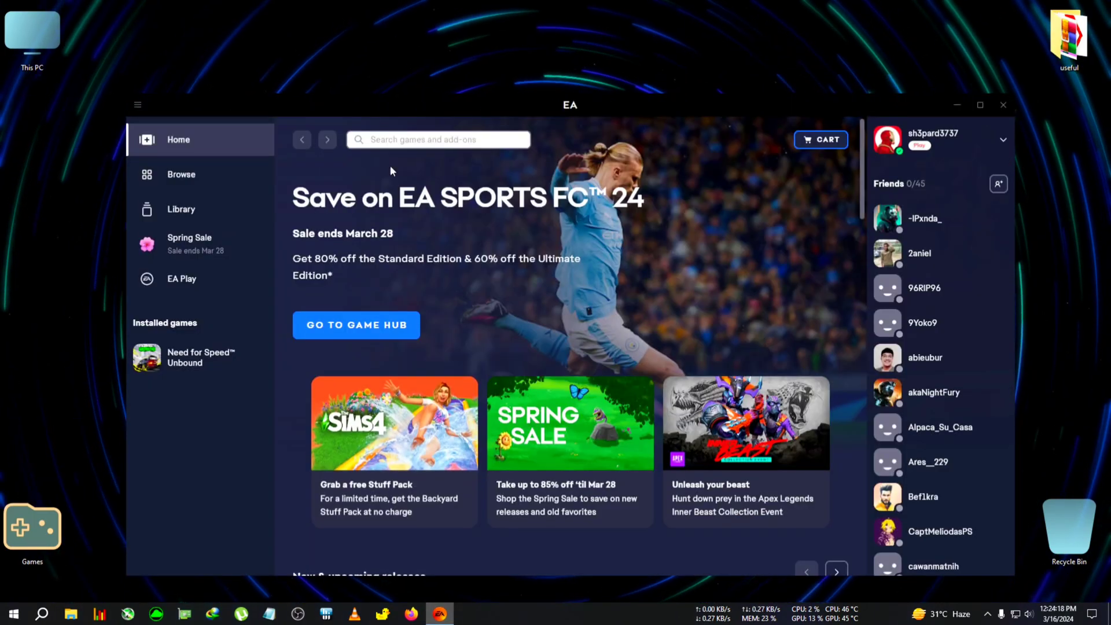
{"action": "left_click_drag", "start_coordinate": [360, 116], "coordinate": [327, 98]}
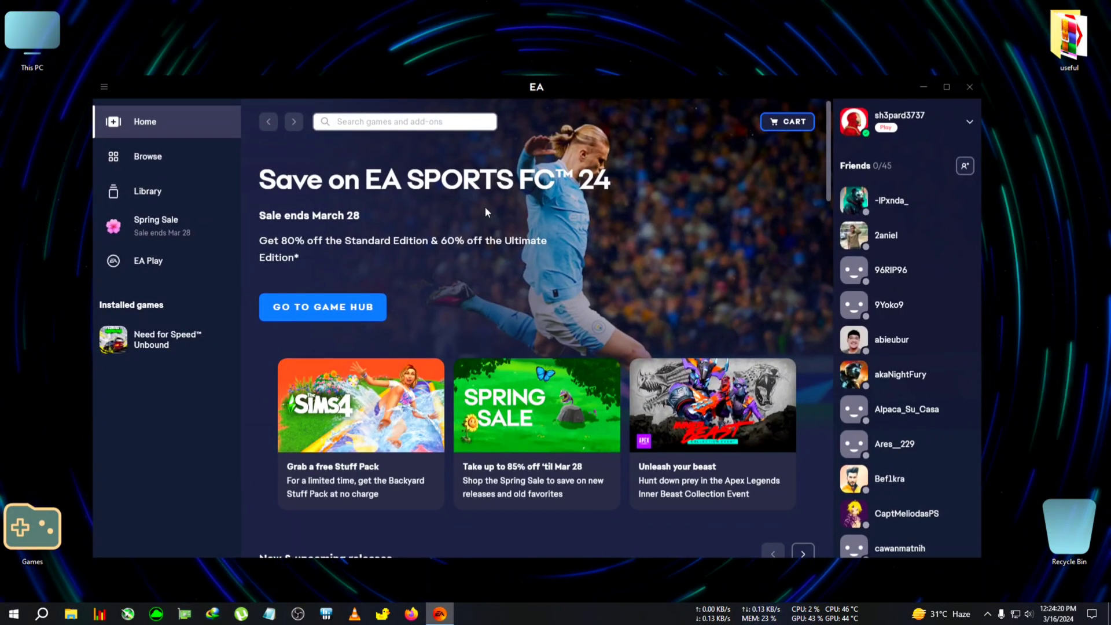
- Open the EA Library, then locate the Need For Speed Hot Pursuit Remastered folder in E:\NFS HP
{"action": "left_click", "coordinate": [157, 191]}
{"action": "double_click", "coordinate": [53, 41]}
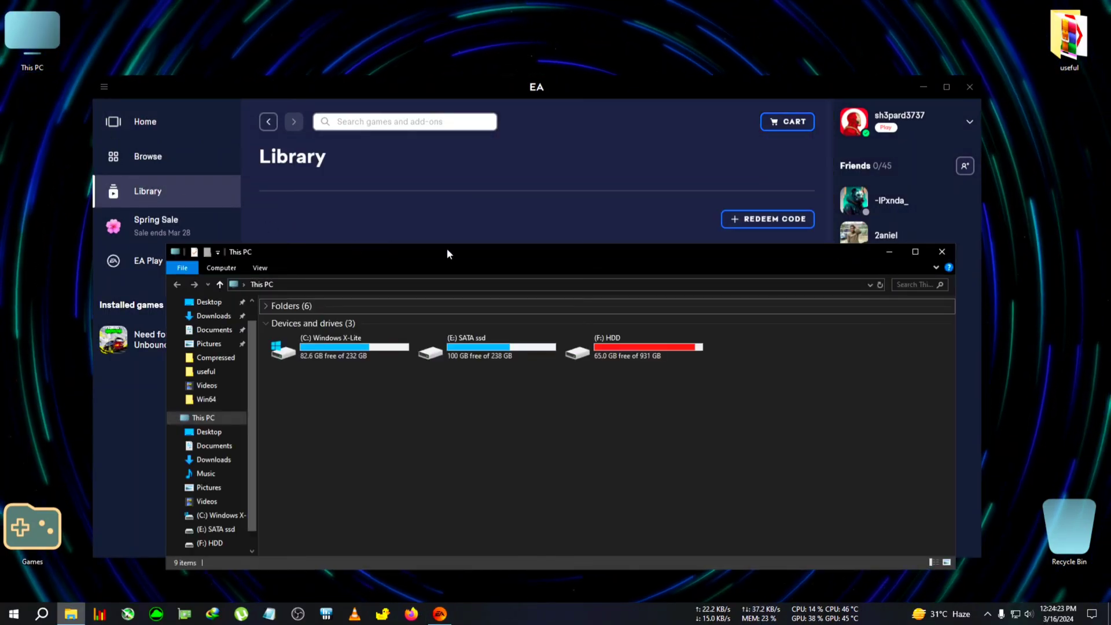
{"action": "double_click", "coordinate": [486, 359]}
{"action": "double_click", "coordinate": [301, 342]}
{"action": "left_click", "coordinate": [419, 321]}
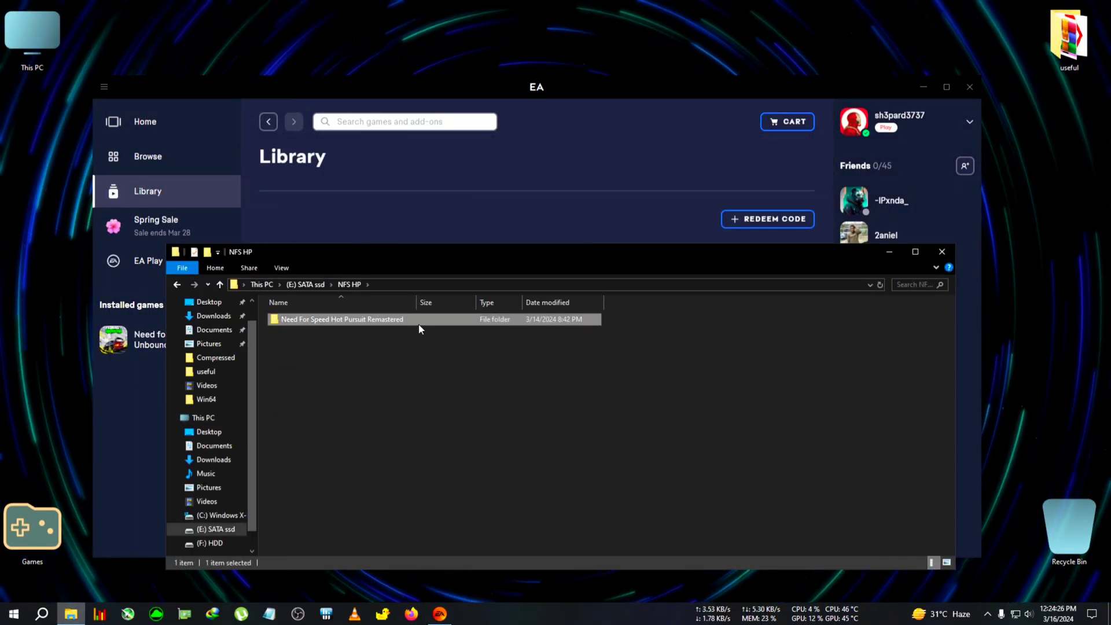
{"action": "left_click", "coordinate": [898, 256]}
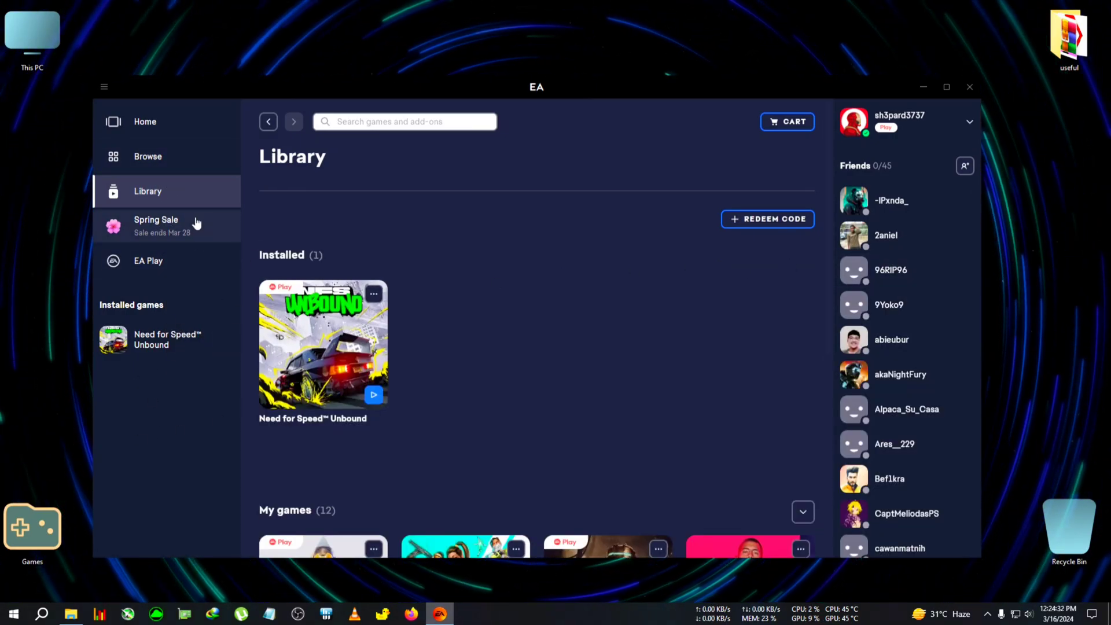
- Show all owned games and open the Need for Speed Hot Pursuit Remastered game page
{"action": "scroll", "coordinate": [454, 345], "scroll_direction": "down", "scroll_amount": 6}
{"action": "left_click", "coordinate": [551, 382]}
{"action": "scroll", "coordinate": [522, 358], "scroll_direction": "down", "scroll_amount": 2}
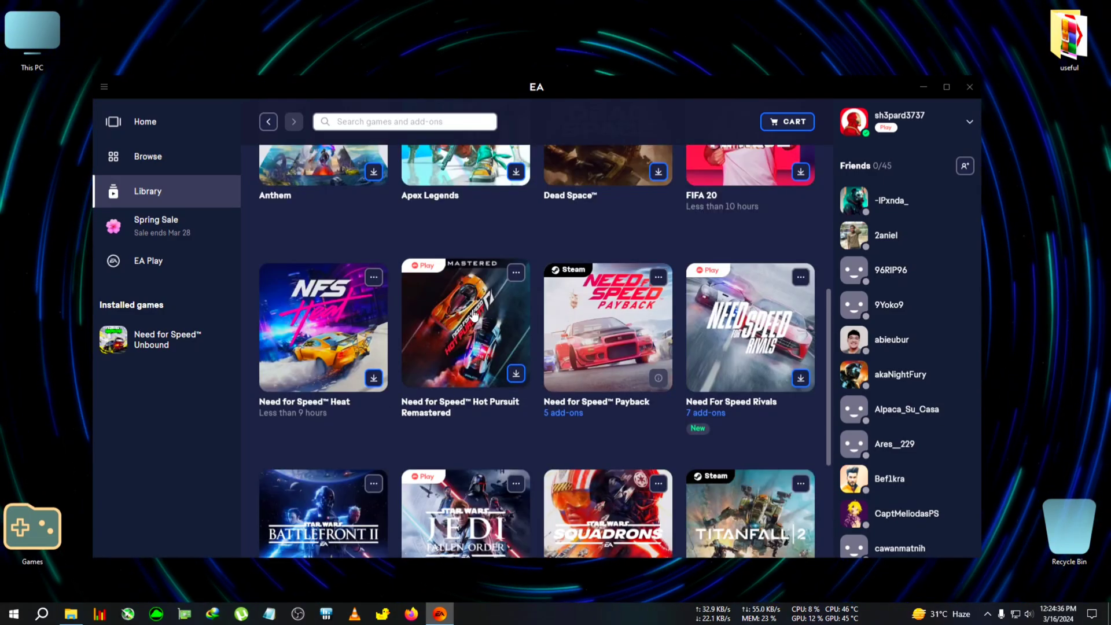
{"action": "left_click", "coordinate": [443, 308]}
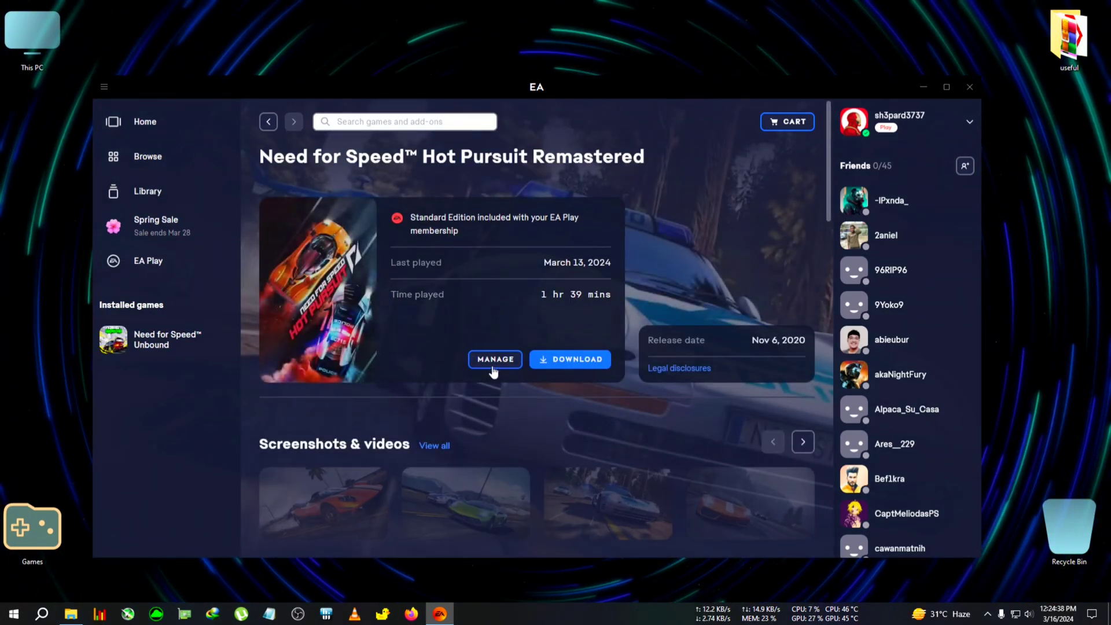
- Check Hot Pursuit's management options show it as not installed, then close the EA window
{"action": "left_click", "coordinate": [495, 359]}
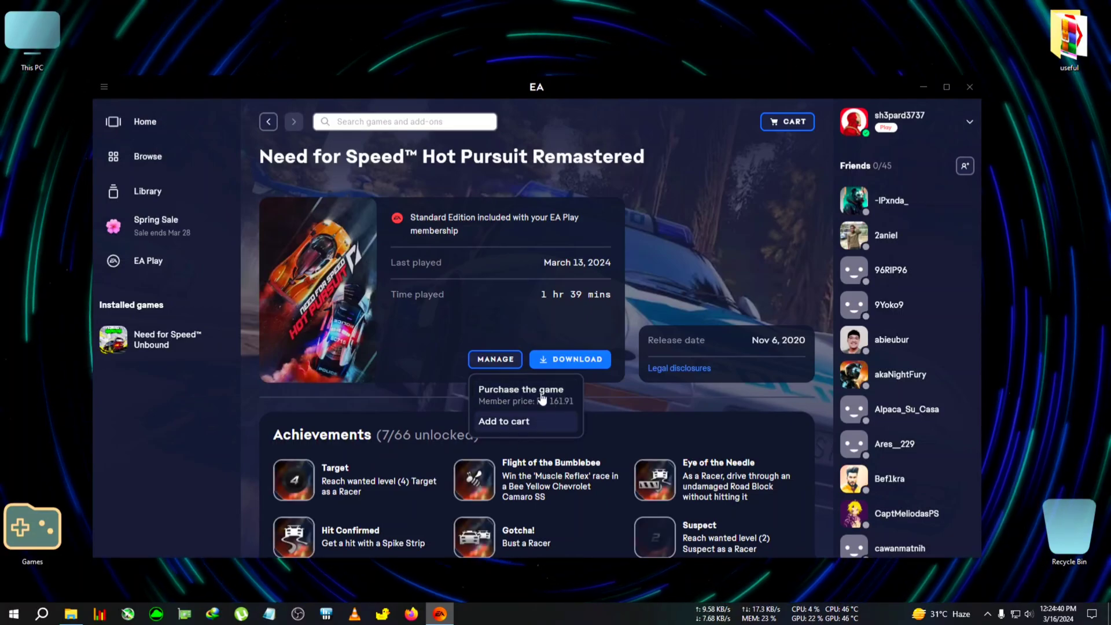
{"action": "left_click", "coordinate": [634, 396]}
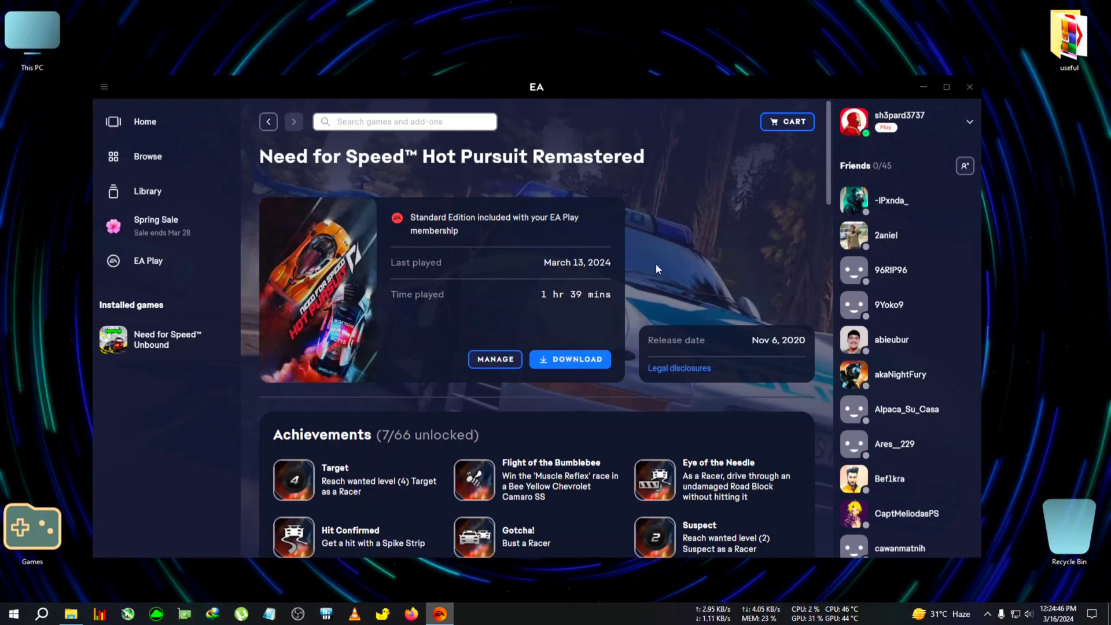
{"action": "left_click", "coordinate": [968, 87]}
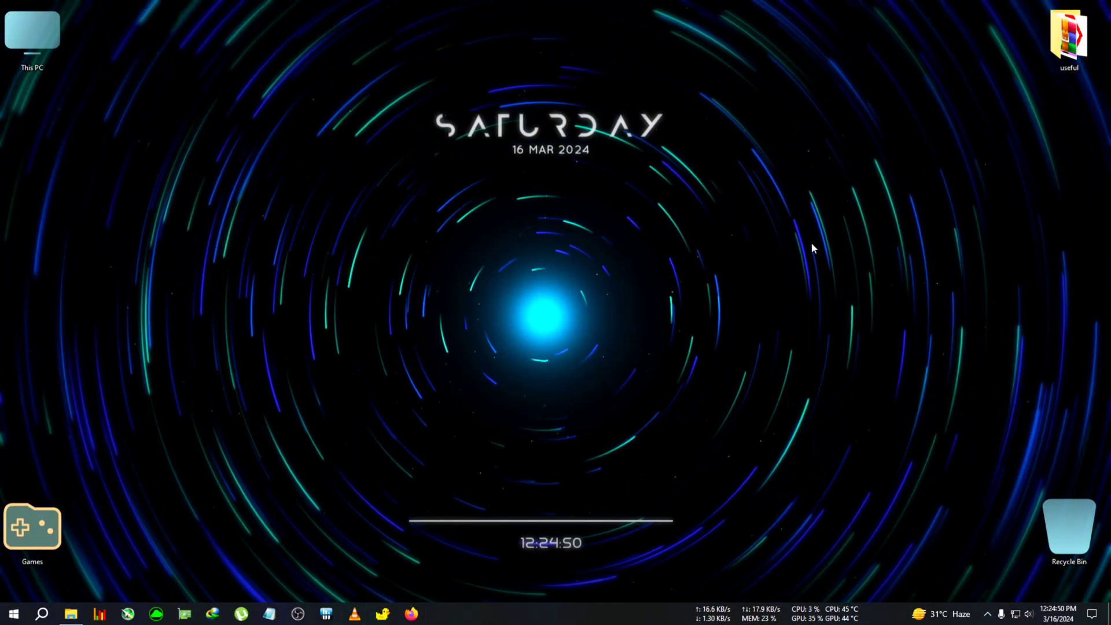
- Refresh the desktop and exit EA completely from the hidden system tray icons
{"action": "right_click", "coordinate": [714, 217]}
{"action": "left_click", "coordinate": [743, 252]}
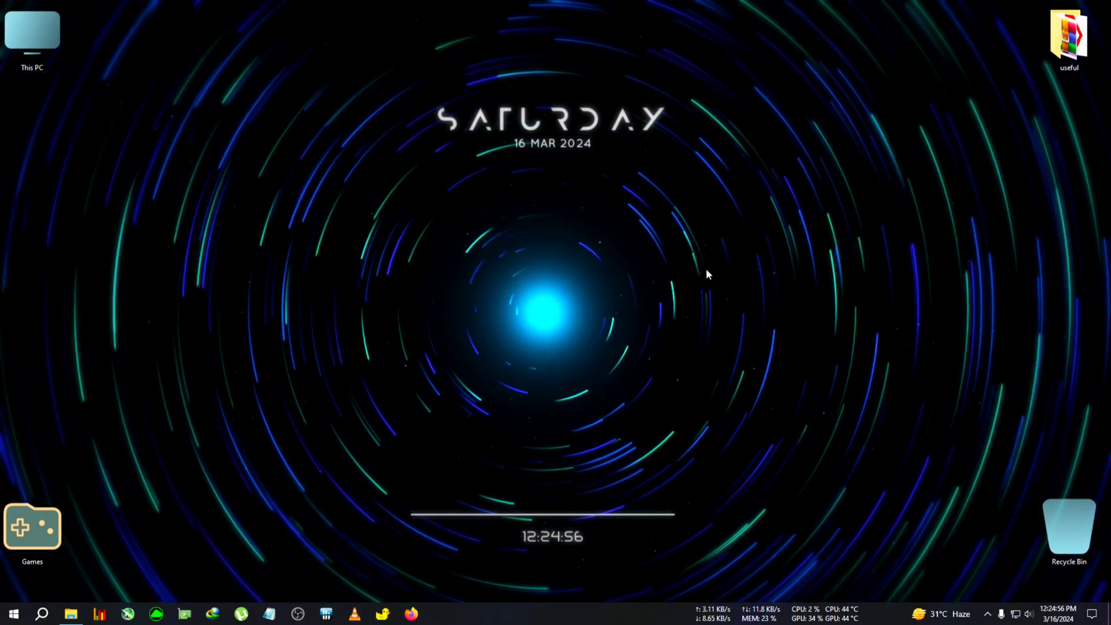
{"action": "left_click", "coordinate": [987, 613]}
{"action": "right_click", "coordinate": [1011, 568]}
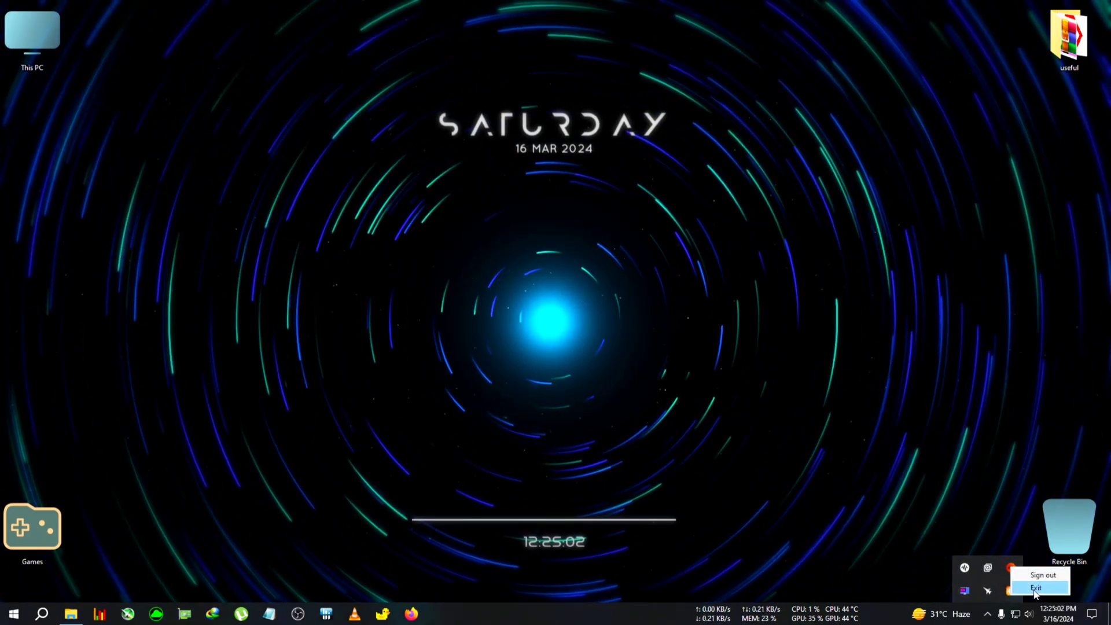
{"action": "left_click", "coordinate": [1036, 587]}
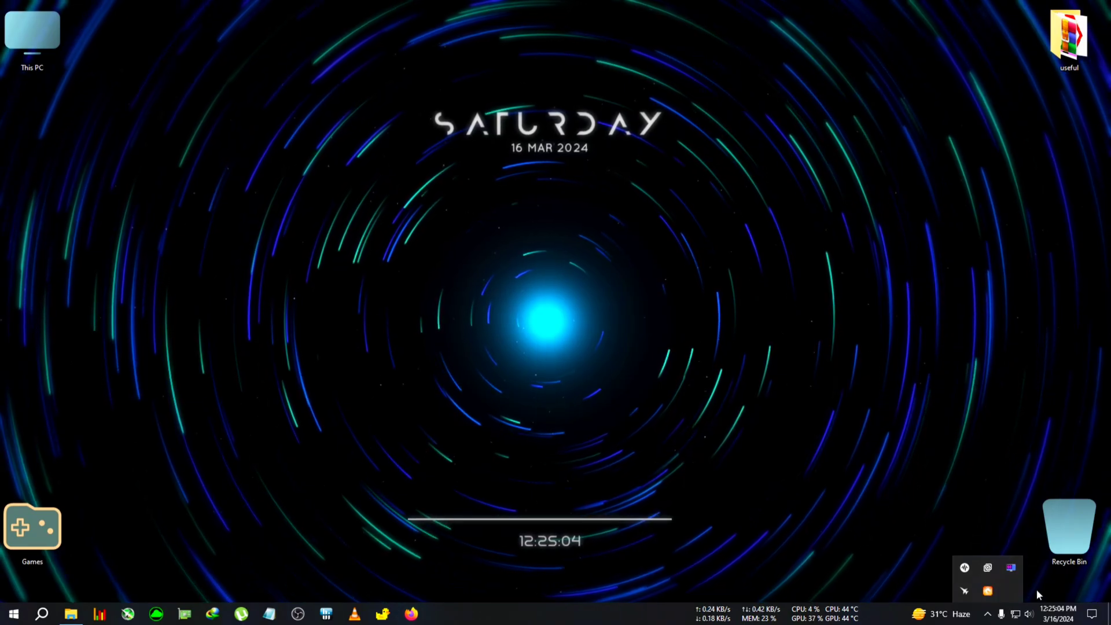
- End the EA Background Service process in Task Manager, then close Task Manager
{"action": "right_click", "coordinate": [481, 613]}
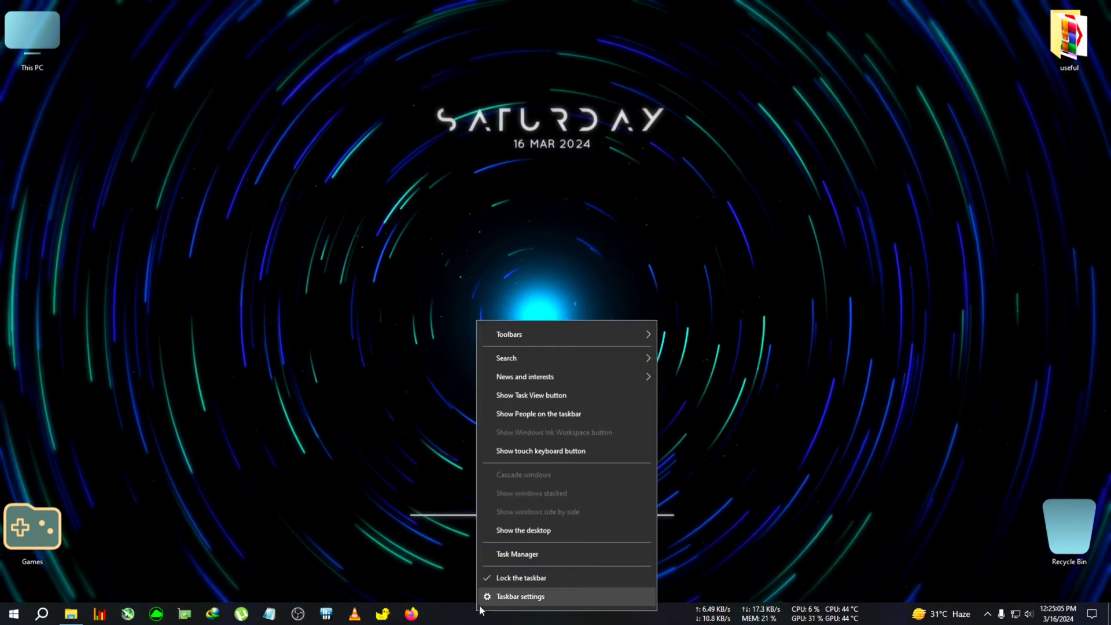
{"action": "left_click", "coordinate": [509, 550]}
{"action": "left_click_drag", "start_coordinate": [752, 220], "coordinate": [317, 162]}
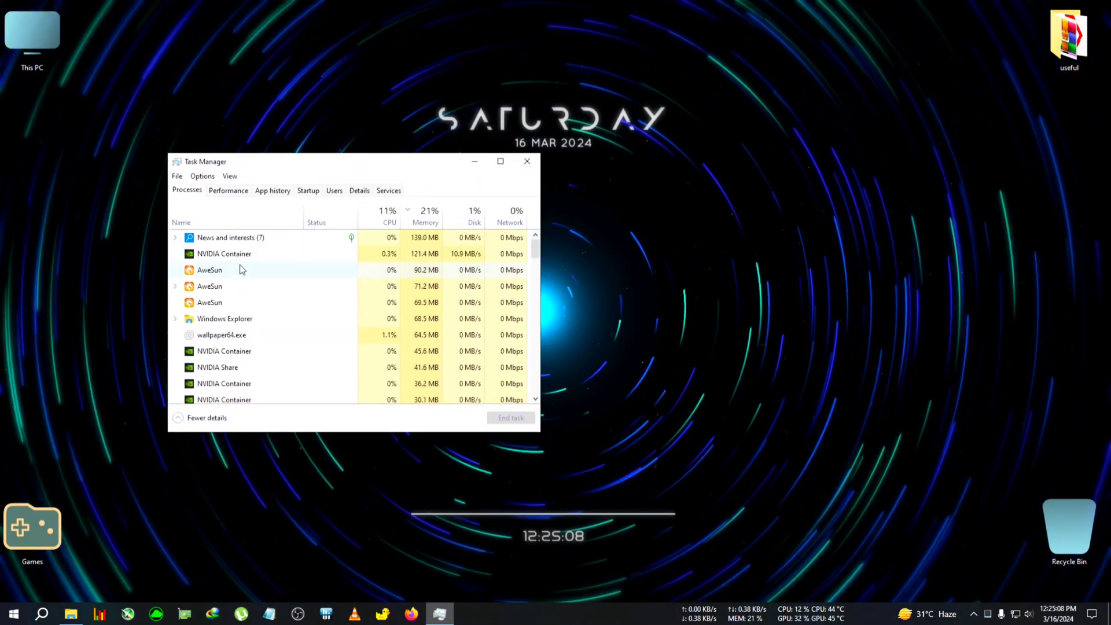
{"action": "scroll", "coordinate": [262, 289], "scroll_direction": "down", "scroll_amount": 1}
{"action": "scroll", "coordinate": [263, 347], "scroll_direction": "down", "scroll_amount": 3}
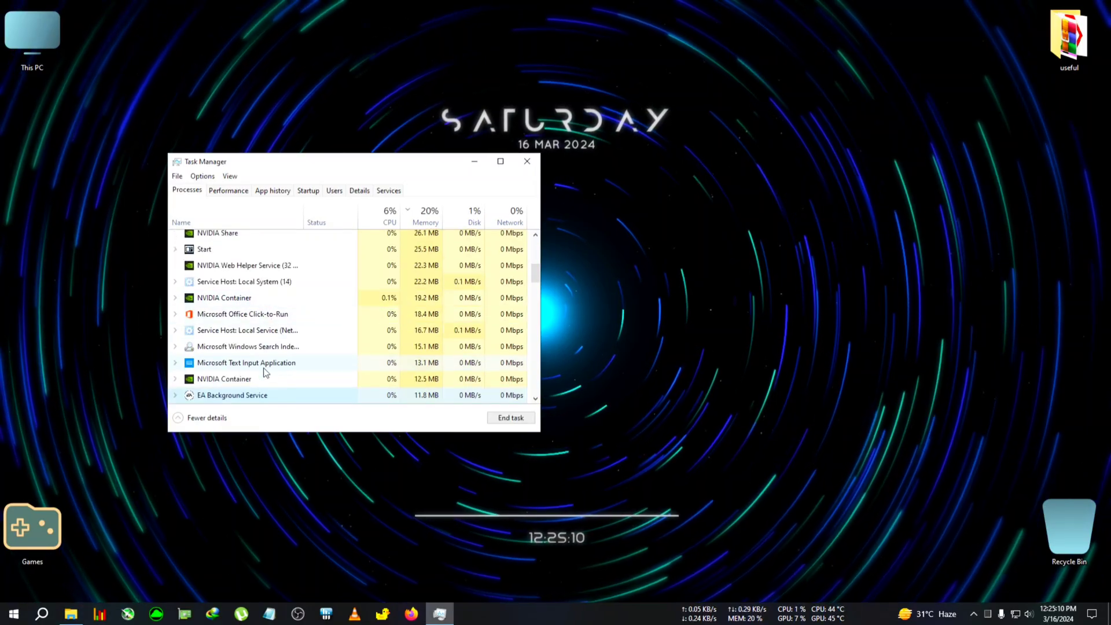
{"action": "scroll", "coordinate": [353, 347], "scroll_direction": "down", "scroll_amount": 1}
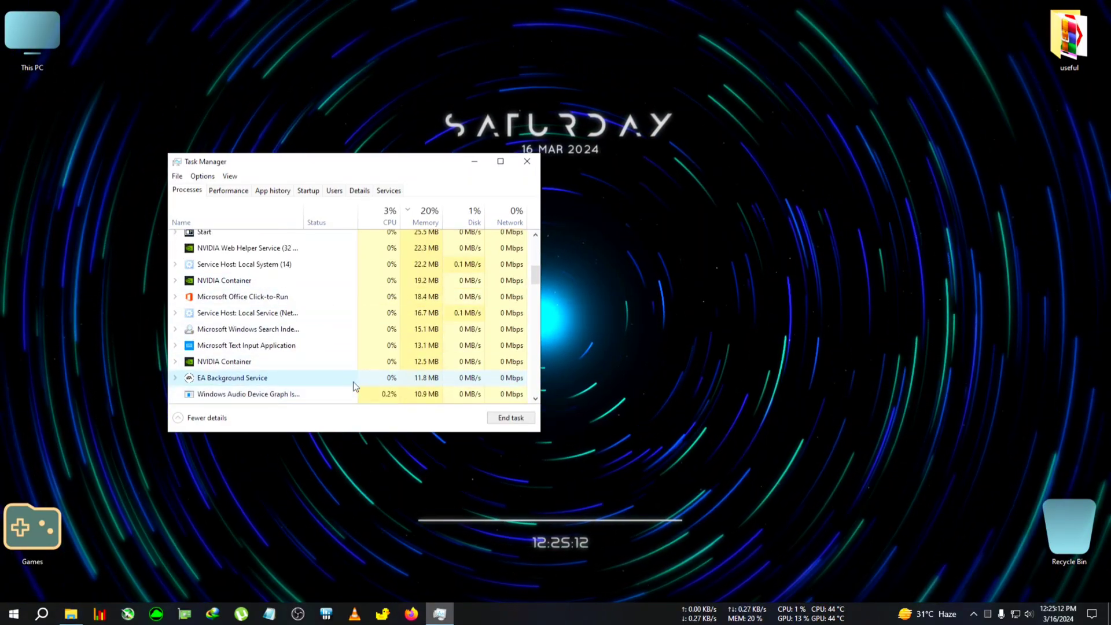
{"action": "scroll", "coordinate": [336, 376], "scroll_direction": "down", "scroll_amount": 2}
{"action": "left_click", "coordinate": [247, 346]}
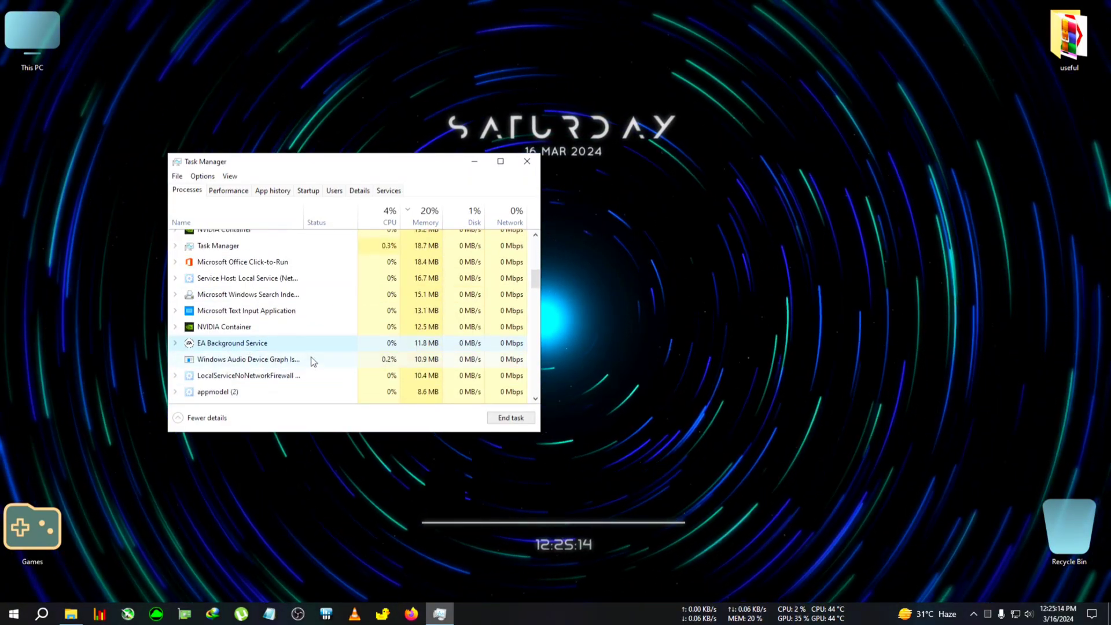
{"action": "left_click", "coordinate": [507, 419]}
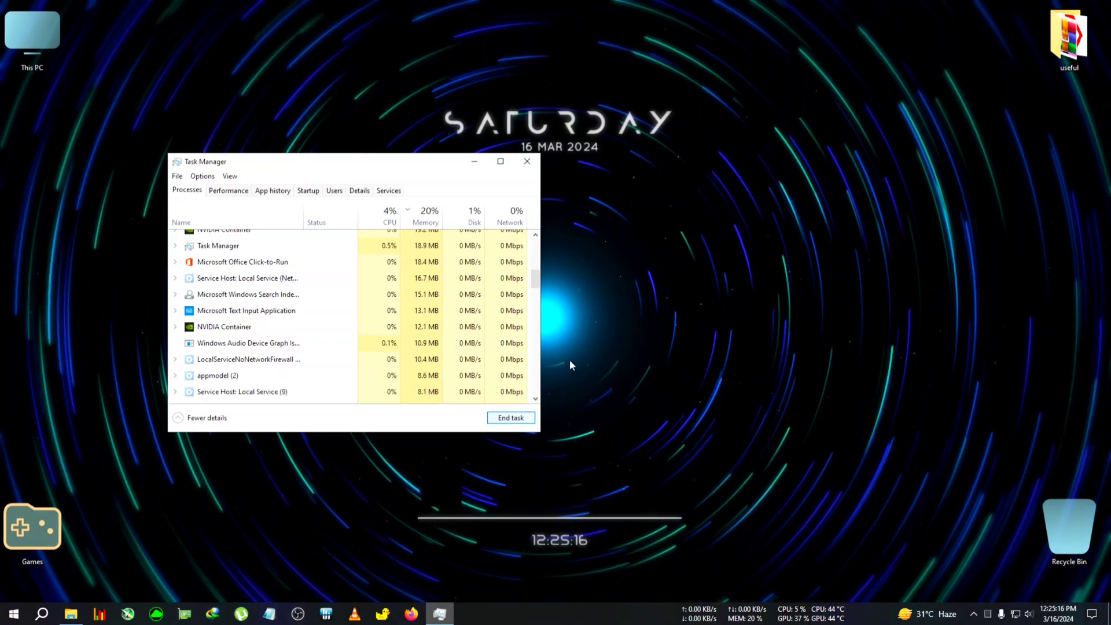
{"action": "left_click_drag", "start_coordinate": [536, 279], "coordinate": [531, 250]}
{"action": "left_click", "coordinate": [527, 163]}
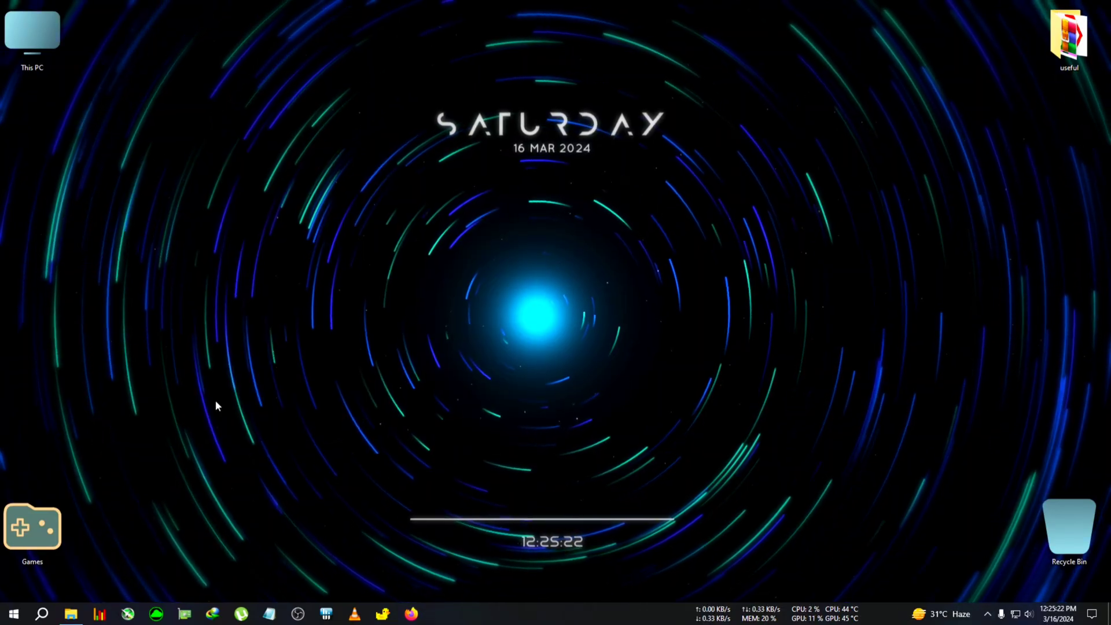
- Search for regedit and run Registry Editor as administrator
{"action": "key", "text": "super"}
{"action": "key", "text": "super"}
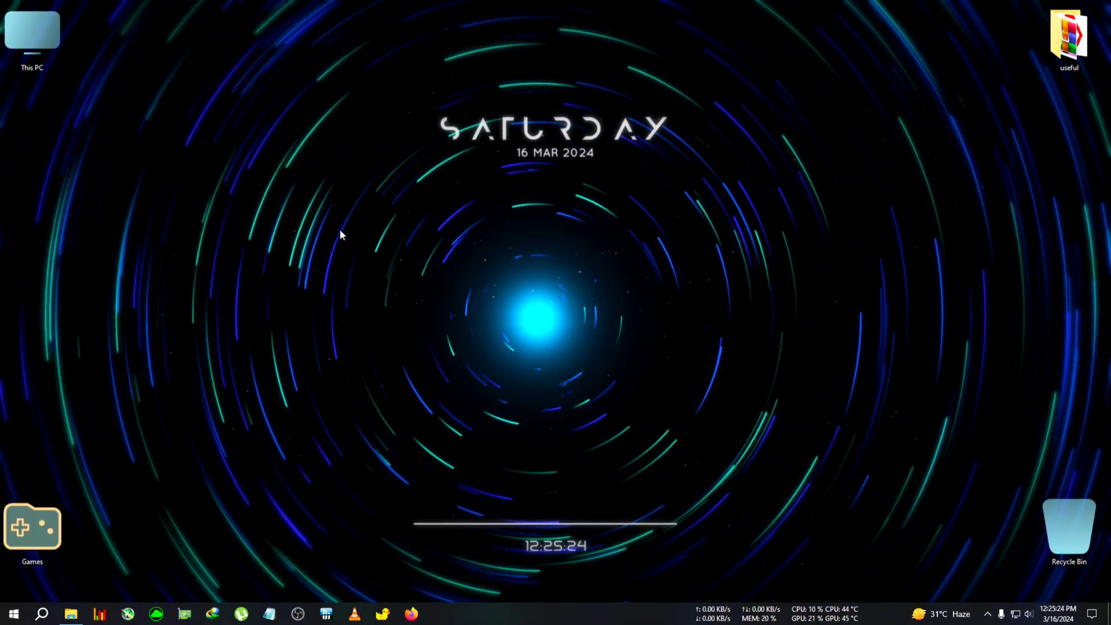
{"action": "key", "text": "super"}
{"action": "right_click", "coordinate": [261, 167]}
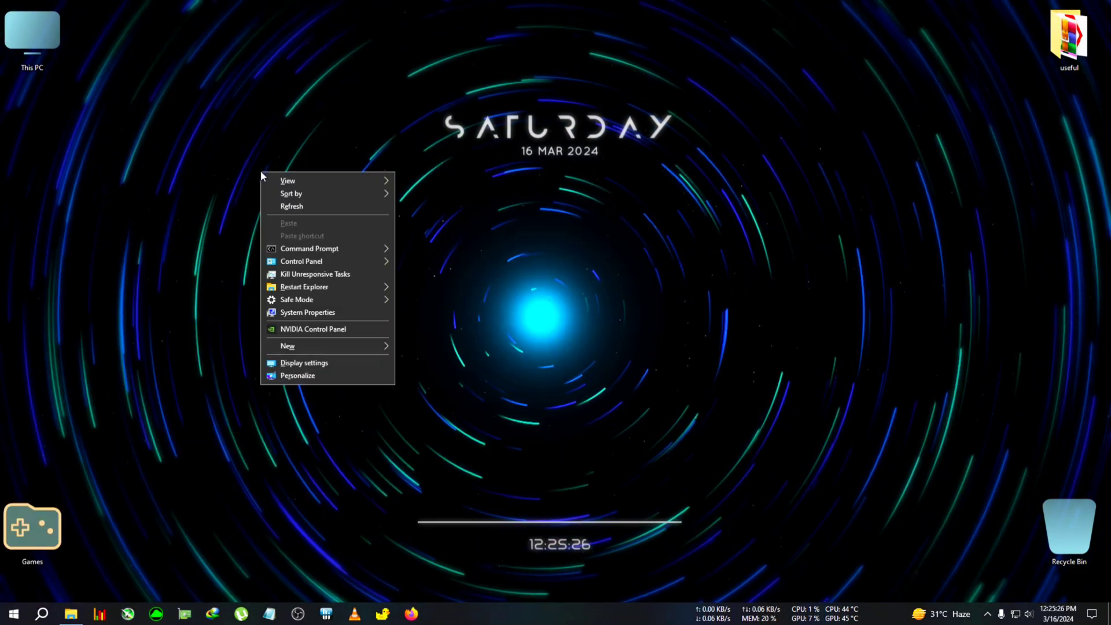
{"action": "left_click", "coordinate": [293, 203]}
{"action": "key", "text": "super"}
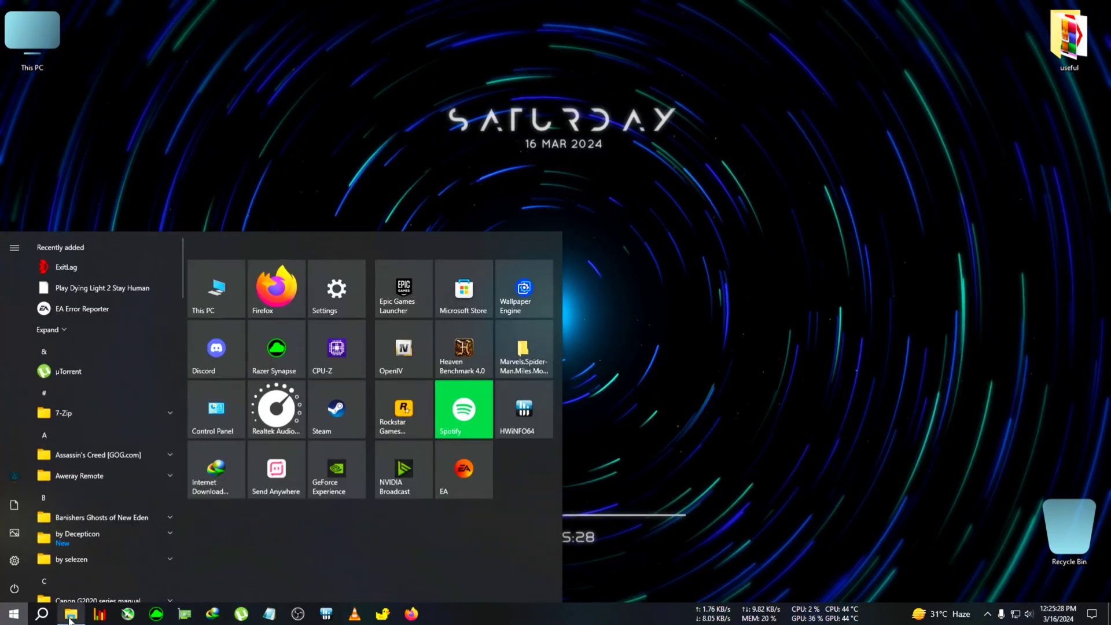
{"action": "left_click", "coordinate": [44, 610]}
{"action": "type", "text": "regedit"}
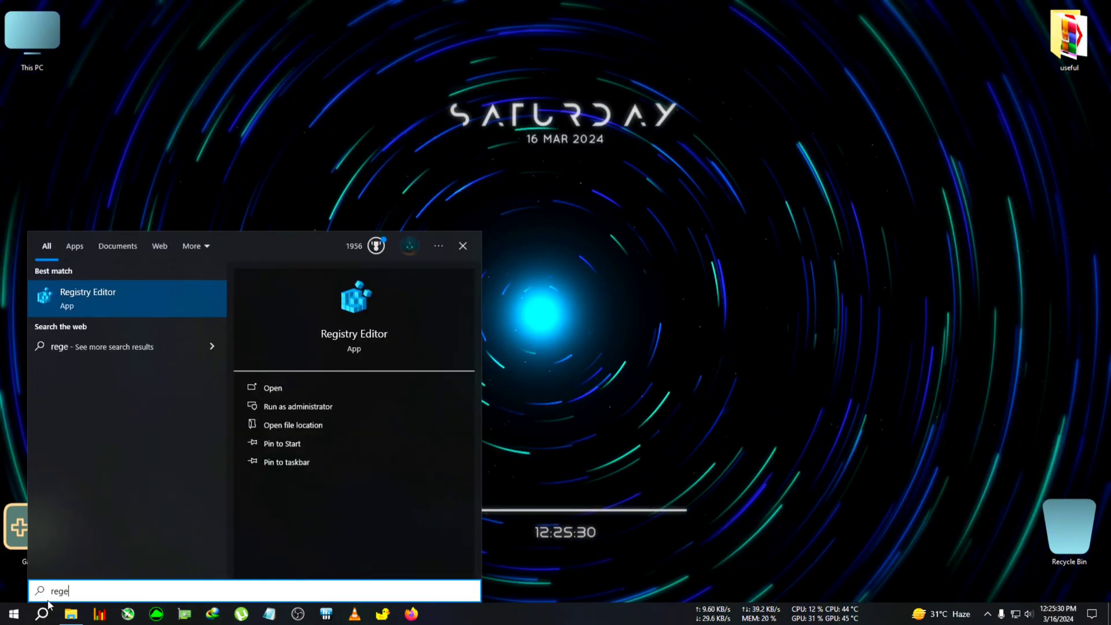
{"action": "right_click", "coordinate": [100, 301]}
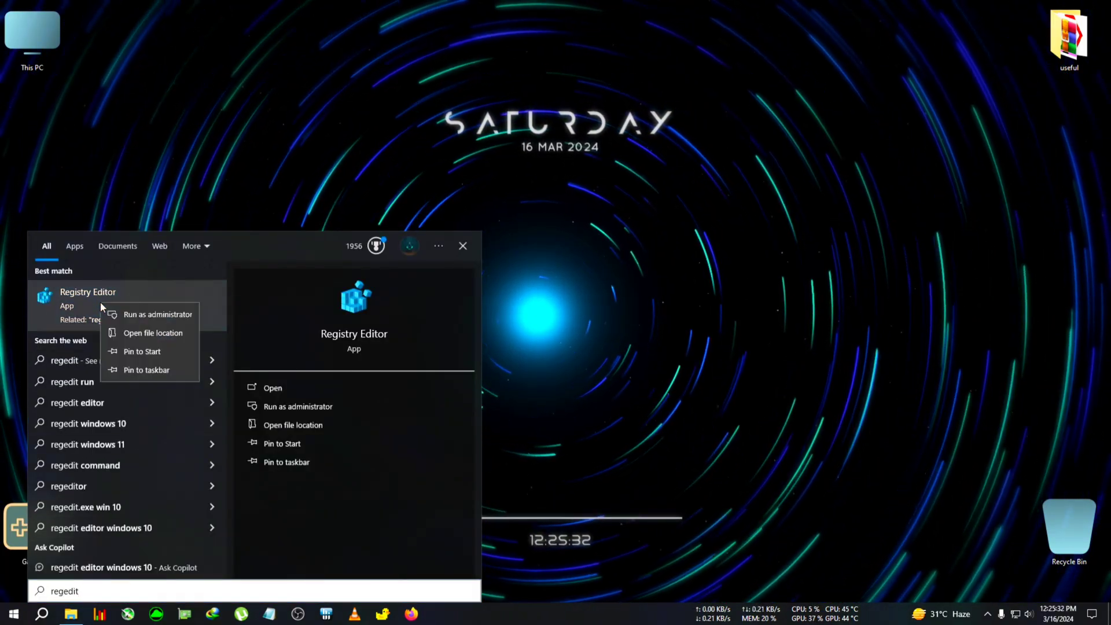
{"action": "left_click", "coordinate": [143, 318]}
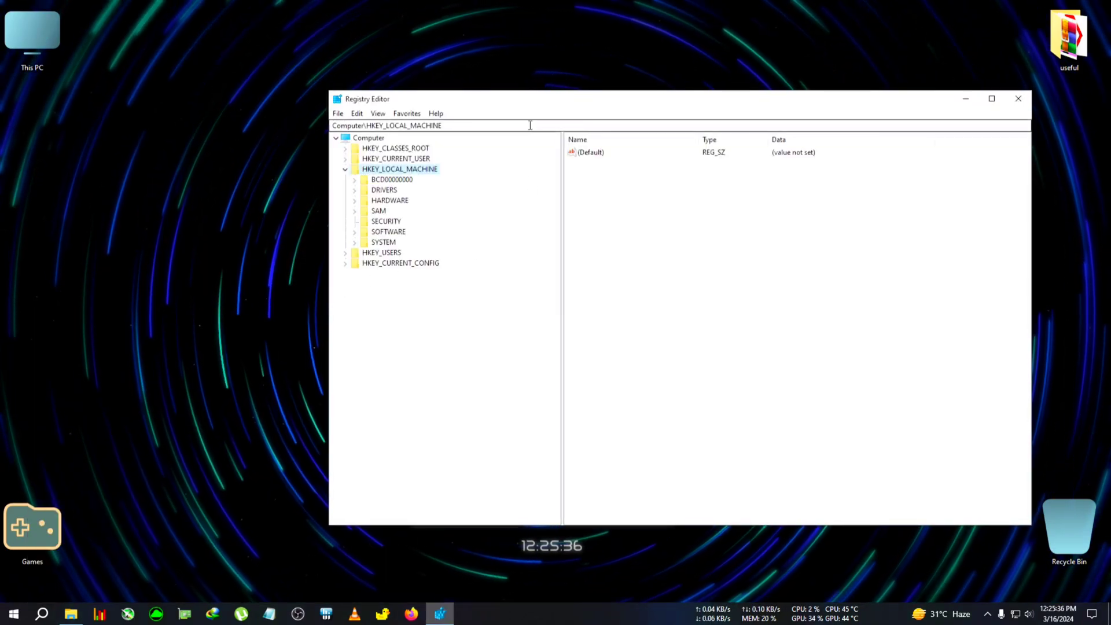
- Navigate to HKEY_LOCAL_MACHINE\SOFTWARE\EA Games\Need For Speed Hot Pursuit Remastered to view its Install Dir
{"action": "left_click_drag", "start_coordinate": [521, 100], "coordinate": [397, 112]}
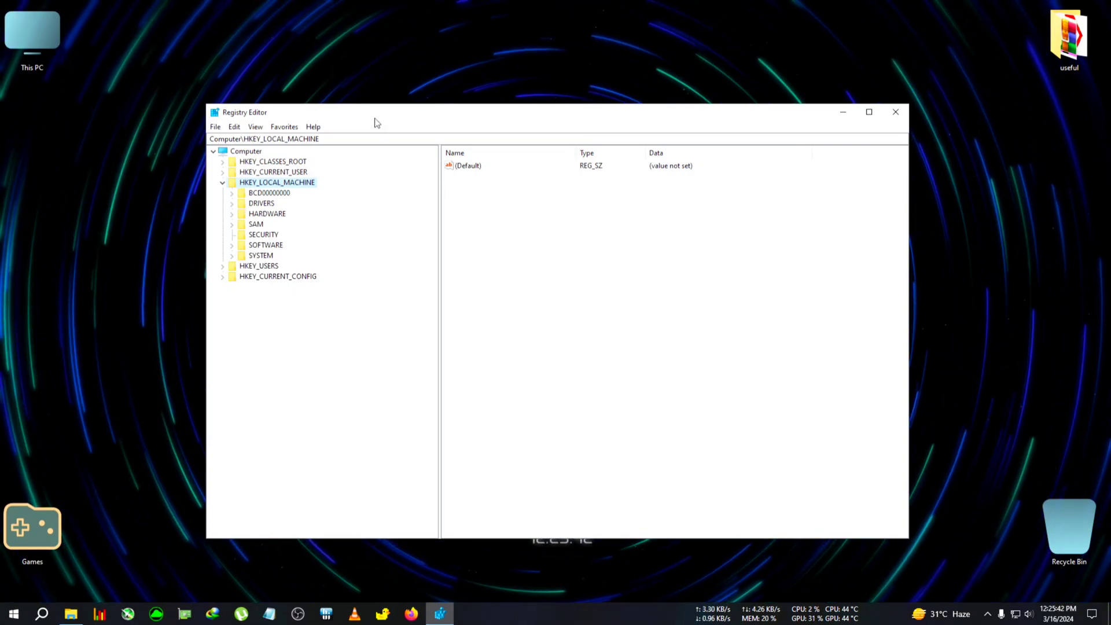
{"action": "left_click_drag", "start_coordinate": [377, 122], "coordinate": [392, 138]}
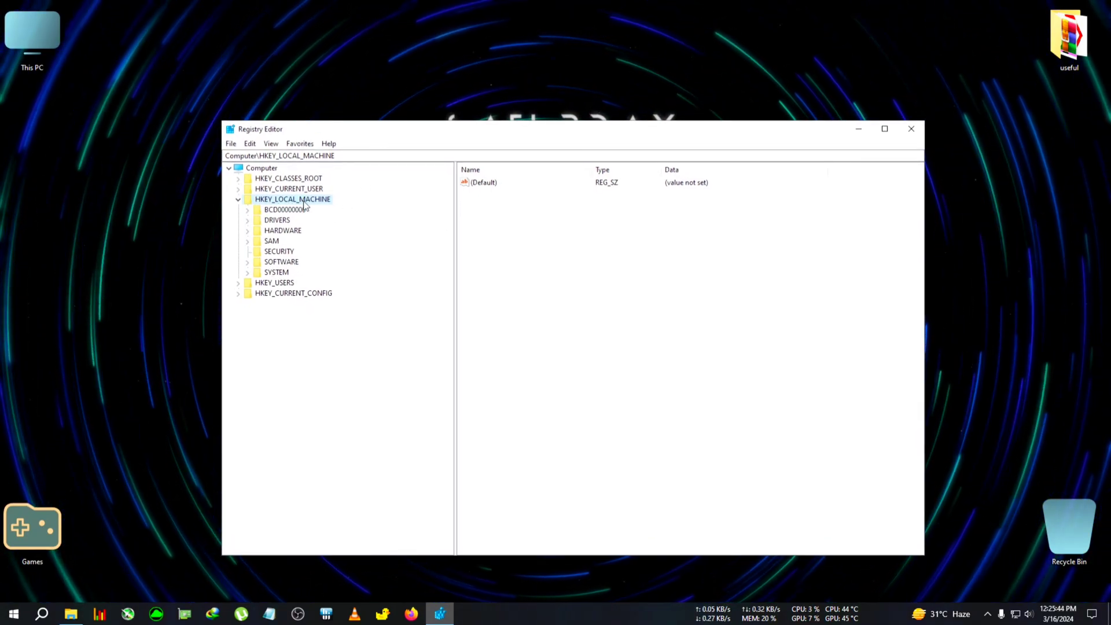
{"action": "left_click", "coordinate": [276, 263]}
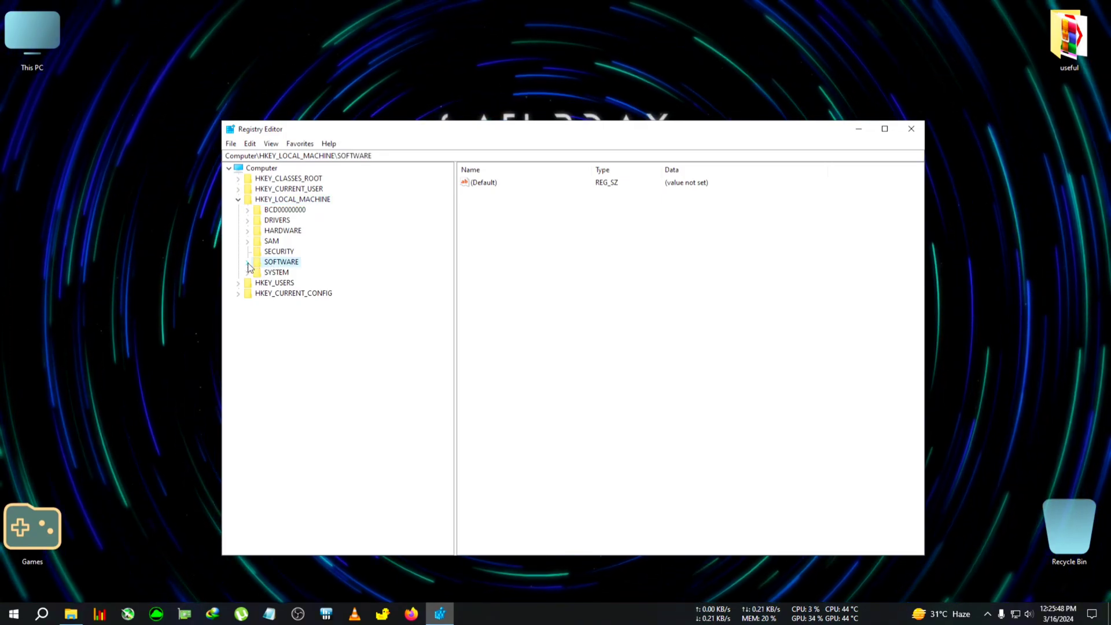
{"action": "left_click", "coordinate": [248, 265]}
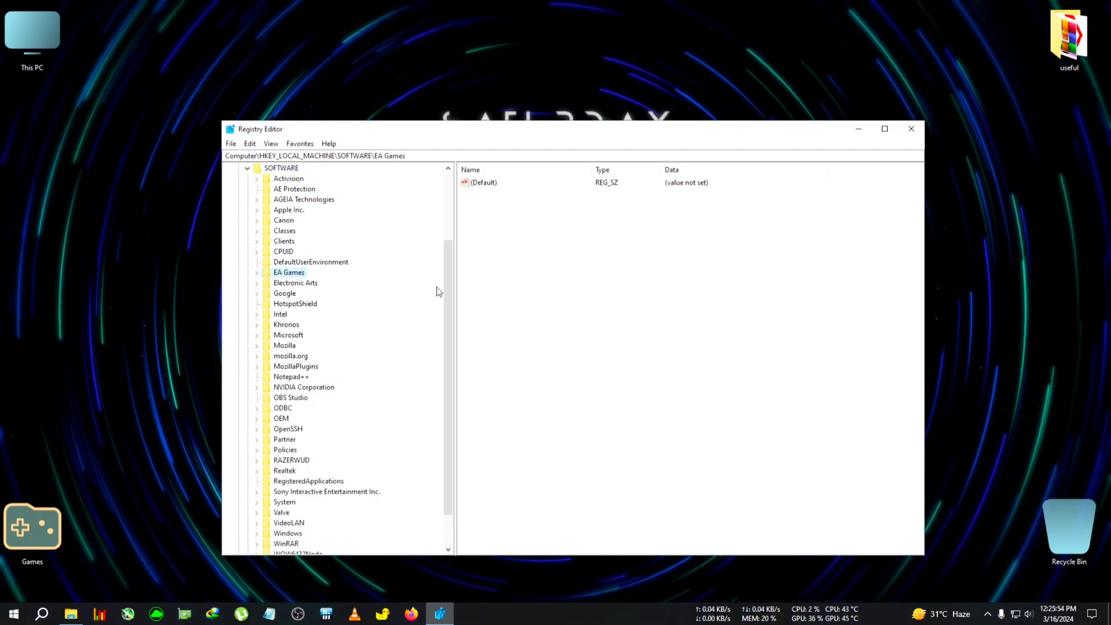
{"action": "left_click_drag", "start_coordinate": [476, 274], "coordinate": [453, 276]}
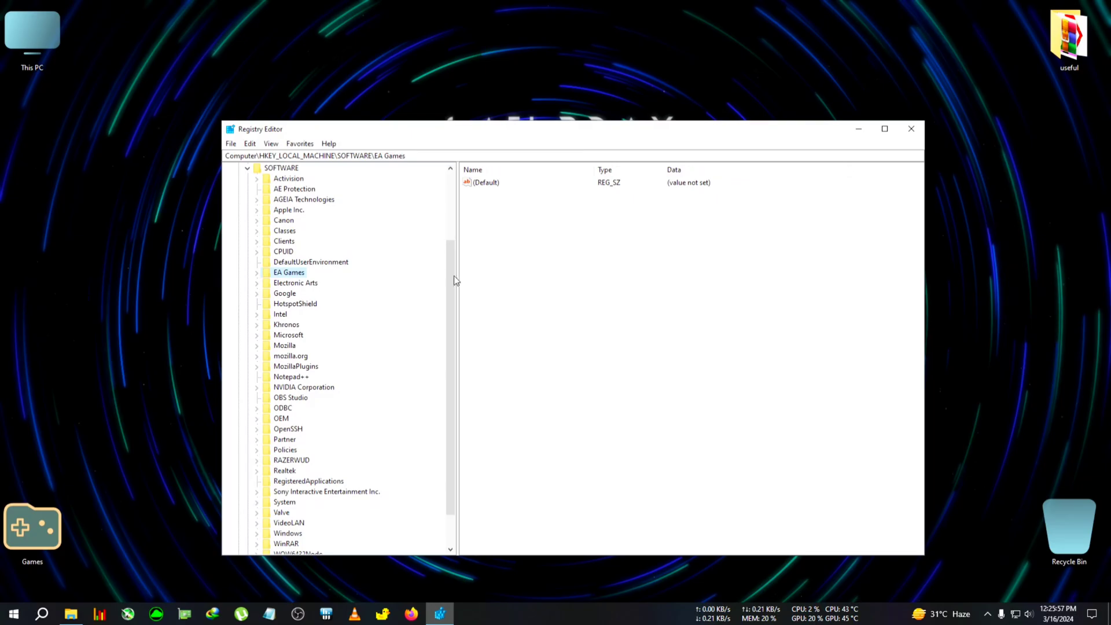
{"action": "left_click", "coordinate": [257, 273]}
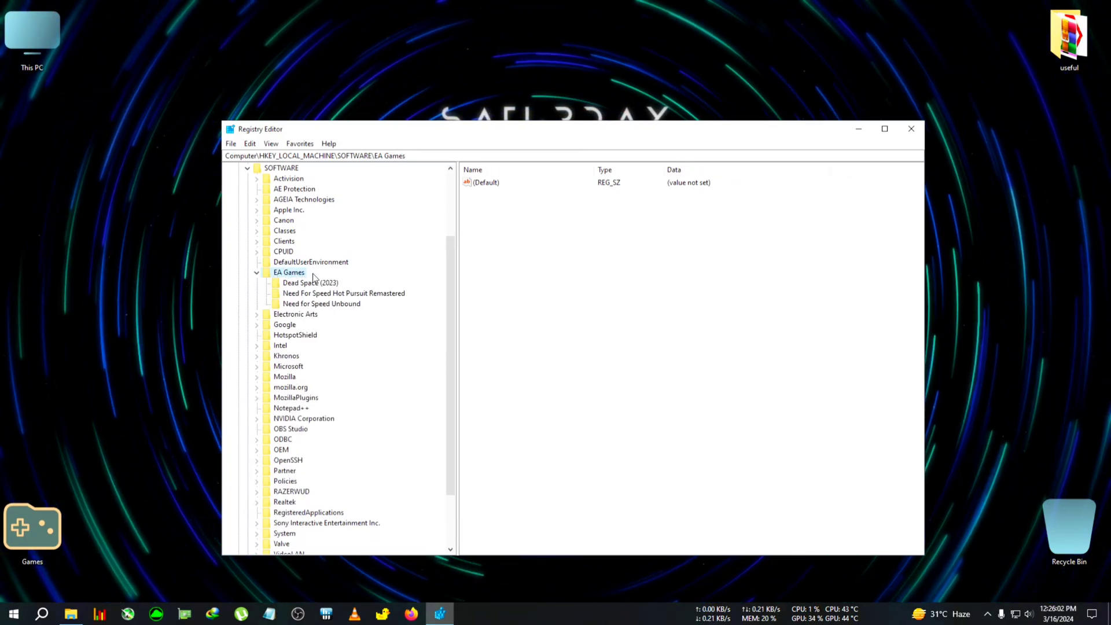
{"action": "left_click", "coordinate": [322, 297]}
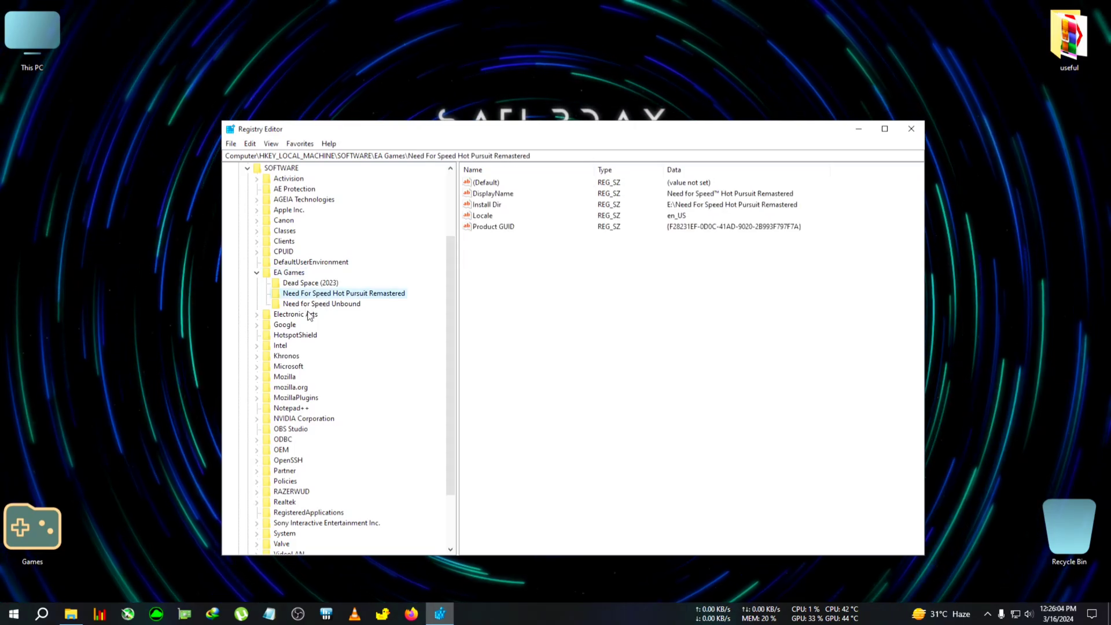
{"action": "left_click", "coordinate": [350, 304]}
{"action": "left_click", "coordinate": [357, 296]}
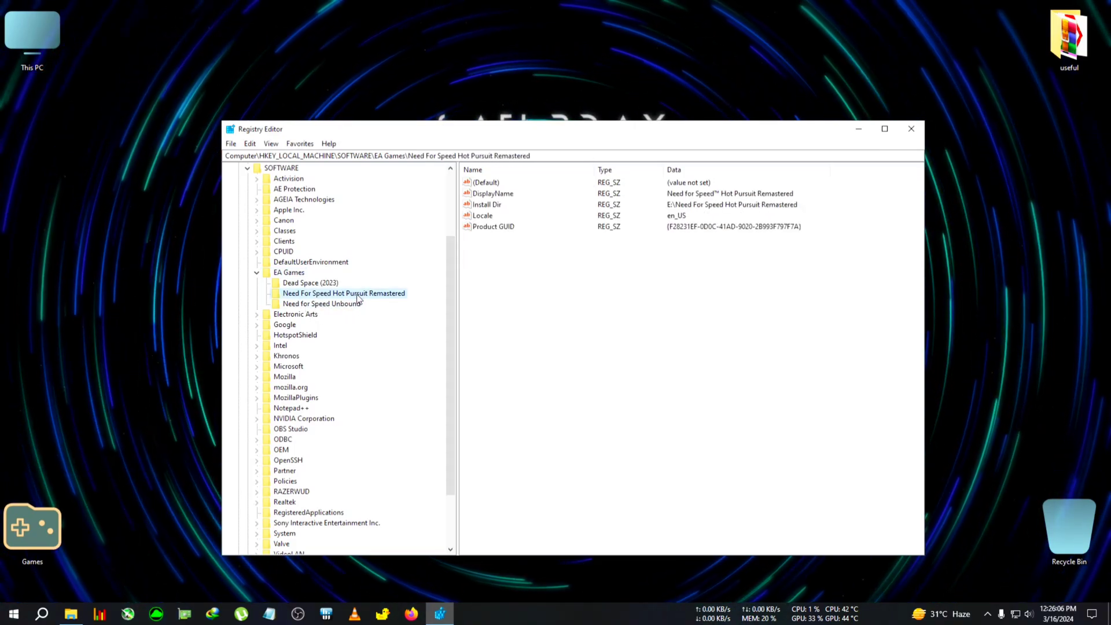
- Delete the Need For Speed Hot Pursuit Remastered key, confirming Yes, and review the remaining EA Games keys
{"action": "key", "text": "Delete"}
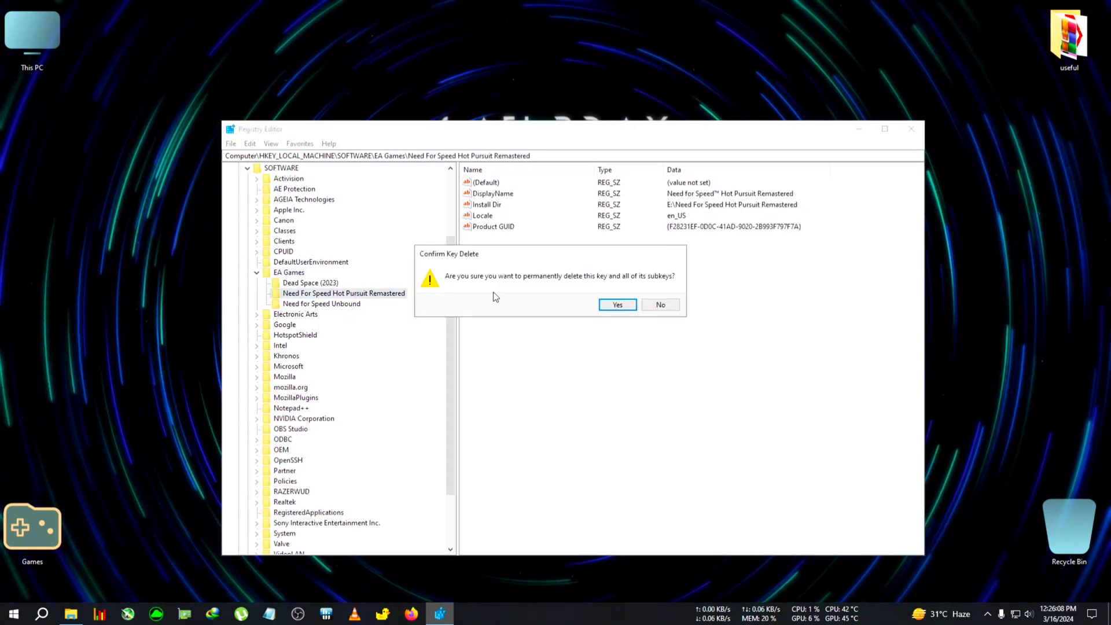
{"action": "left_click", "coordinate": [619, 307]}
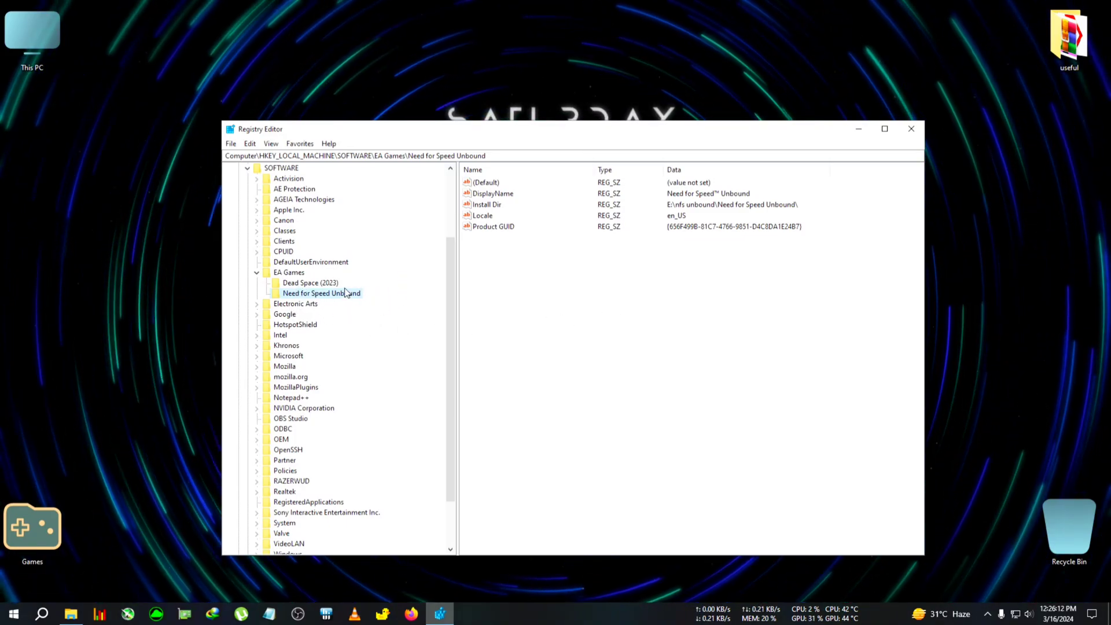
{"action": "left_click_drag", "start_coordinate": [413, 132], "coordinate": [375, 151]}
{"action": "scroll", "coordinate": [414, 283], "scroll_direction": "up", "scroll_amount": 2}
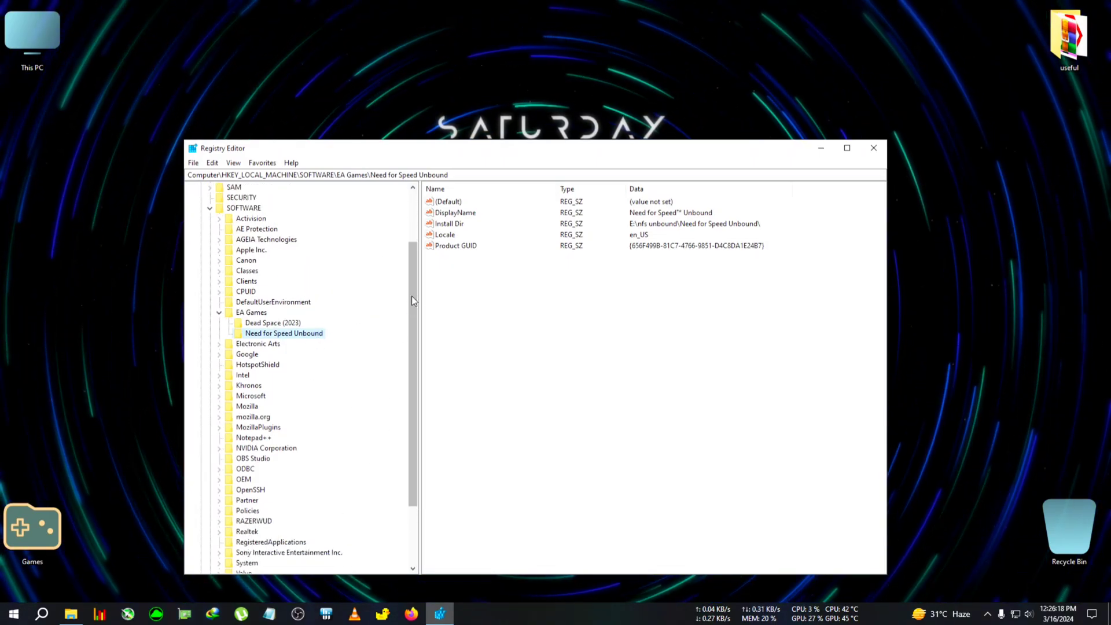
{"action": "scroll", "coordinate": [411, 296], "scroll_direction": "down", "scroll_amount": 1}
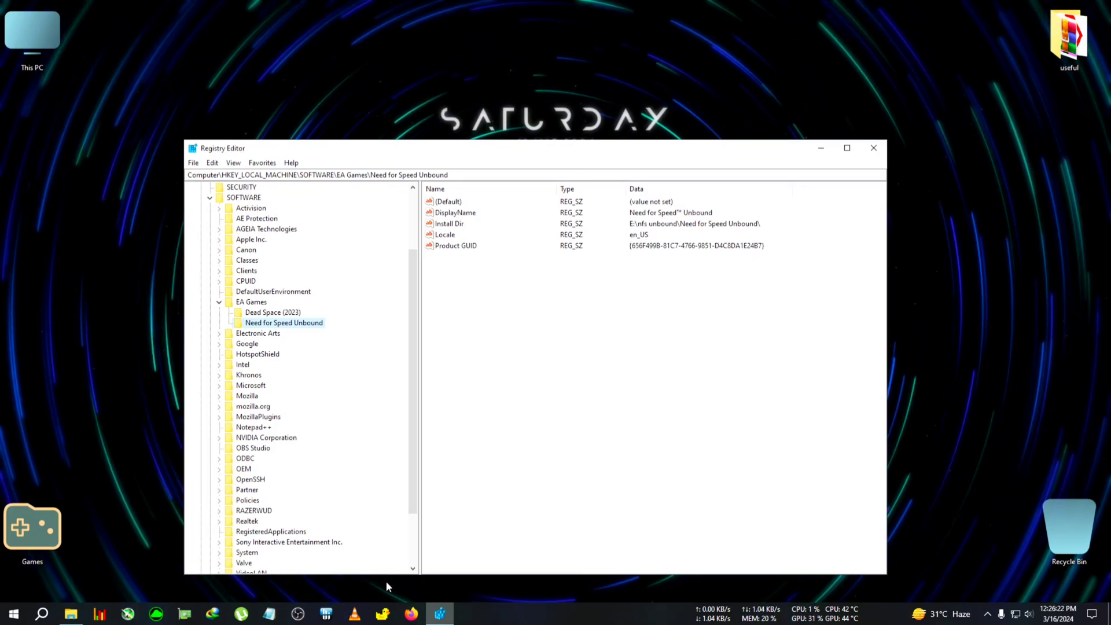
{"action": "left_click_drag", "start_coordinate": [417, 156], "coordinate": [711, 208]}
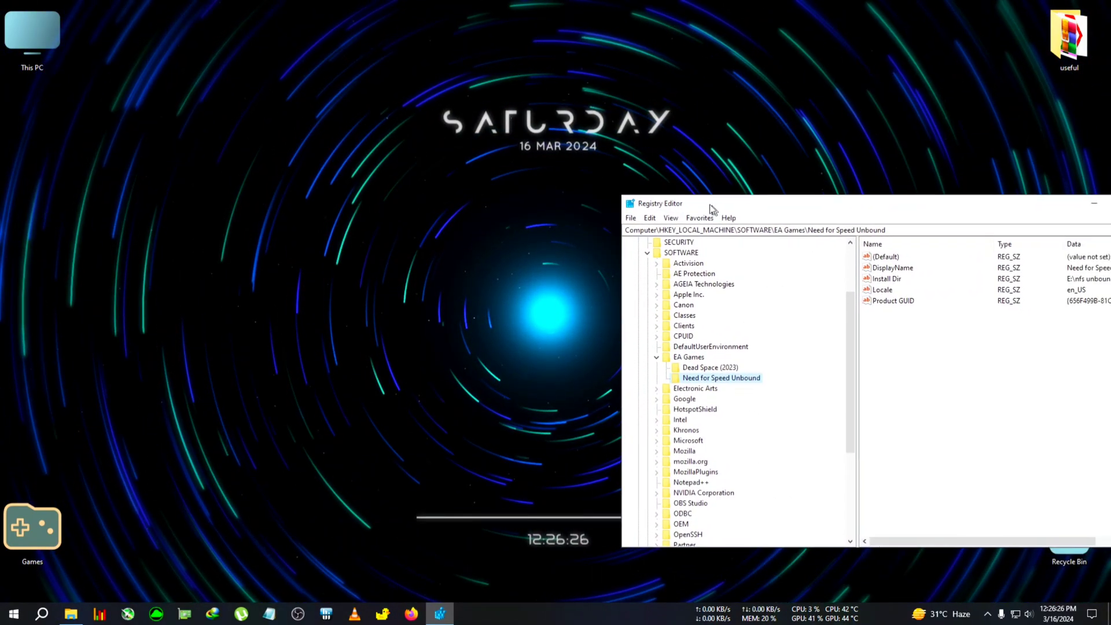
- Go to regfiles.net in Firefox
{"action": "left_click", "coordinate": [411, 613]}
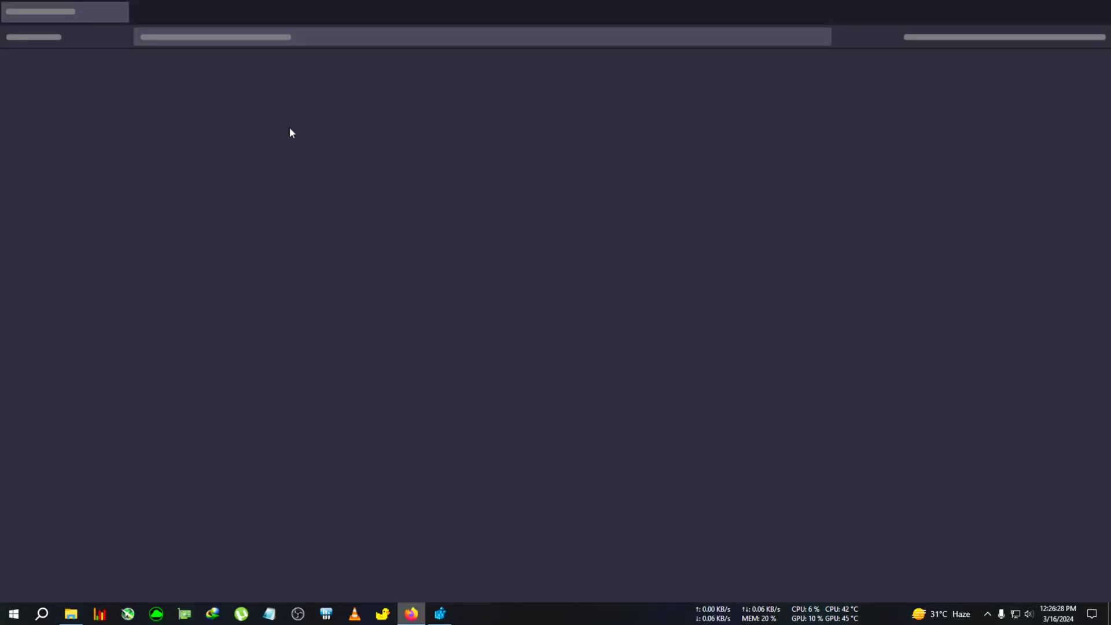
{"action": "left_click", "coordinate": [291, 37]}
{"action": "type", "text": "regfiles.net/"}
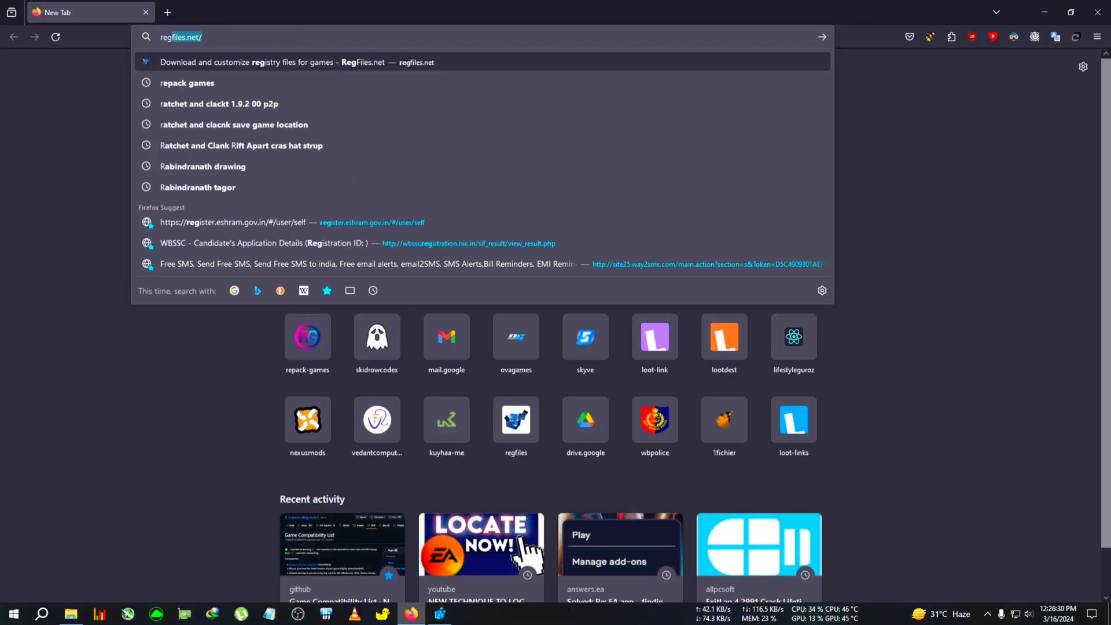
{"action": "key", "text": "Return"}
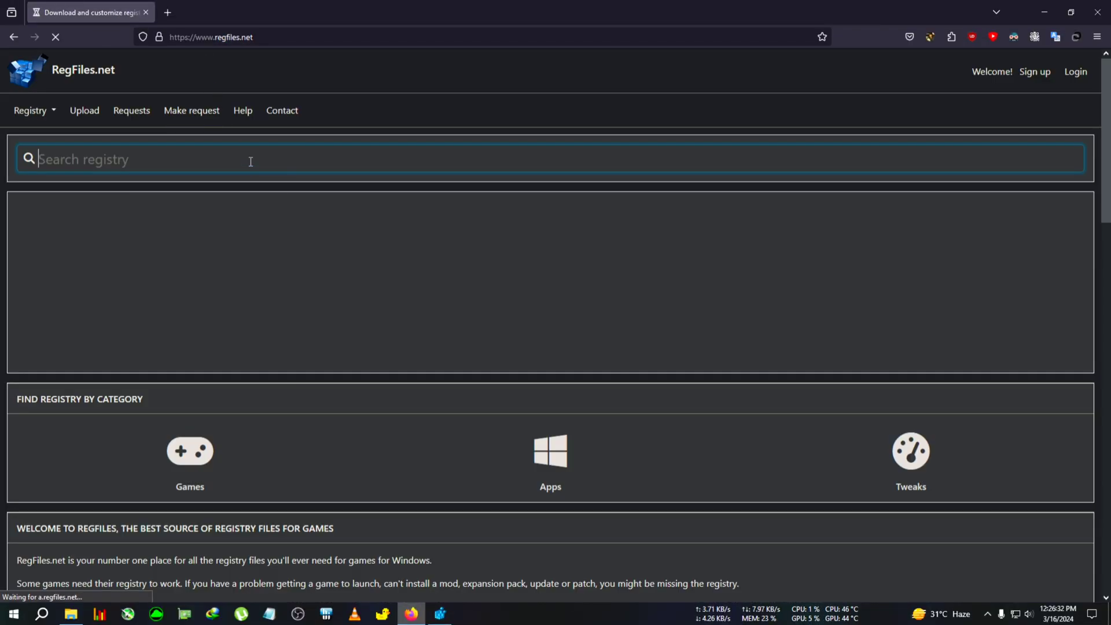
{"action": "left_click_drag", "start_coordinate": [371, 12], "coordinate": [309, 16]}
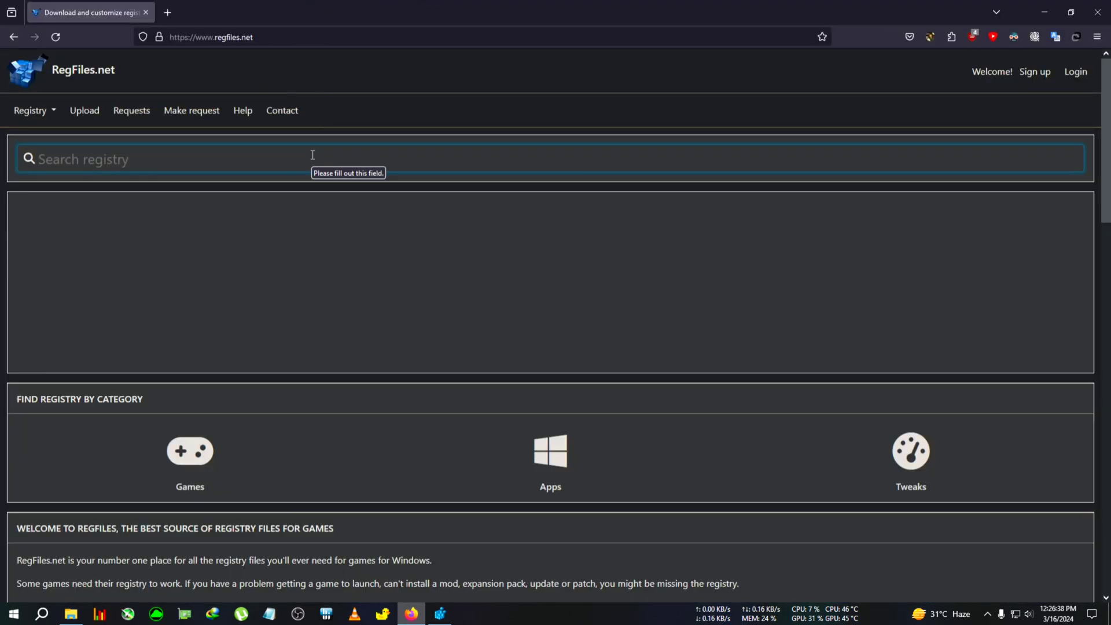
- Search 'need for speed hot pursuit' and open the Need for Speed Hot Pursuit Remastered registry page
{"action": "type", "text": "need"}
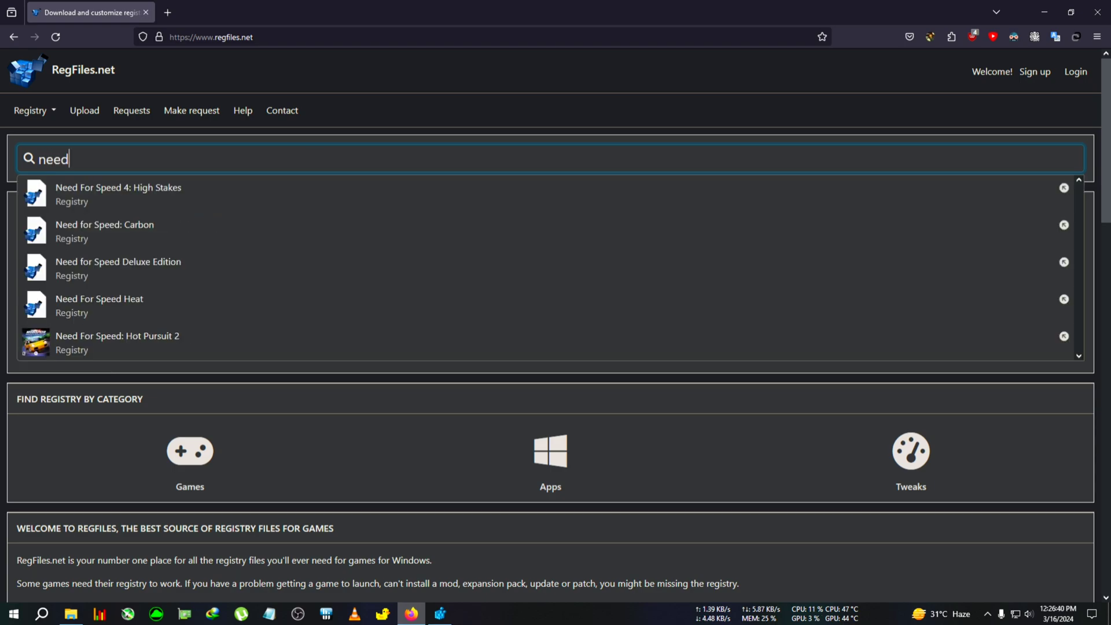
{"action": "type", "text": " for speedf"}
{"action": "key", "text": "BackSpace"}
{"action": "type", "text": "got"}
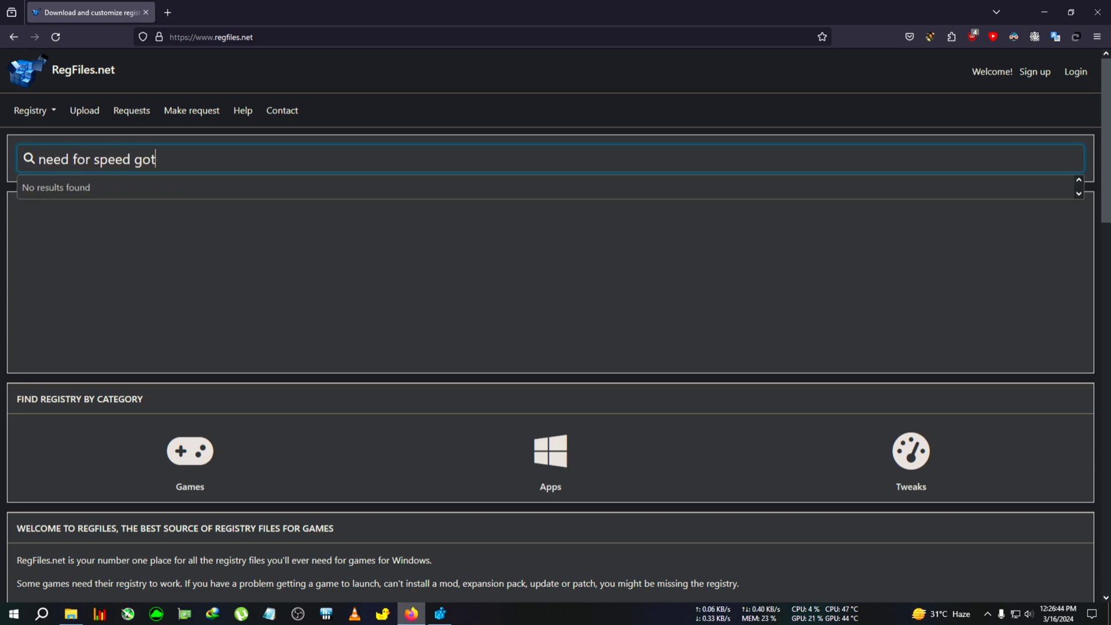
{"action": "type", "text": " p"}
{"action": "key", "text": "BackSpace"}
{"action": "key", "text": "BackSpace"}
{"action": "key", "text": "BackSpace"}
{"action": "key", "text": "BackSpace"}
{"action": "key", "text": "BackSpace"}
{"action": "type", "text": "hot pursuit"}
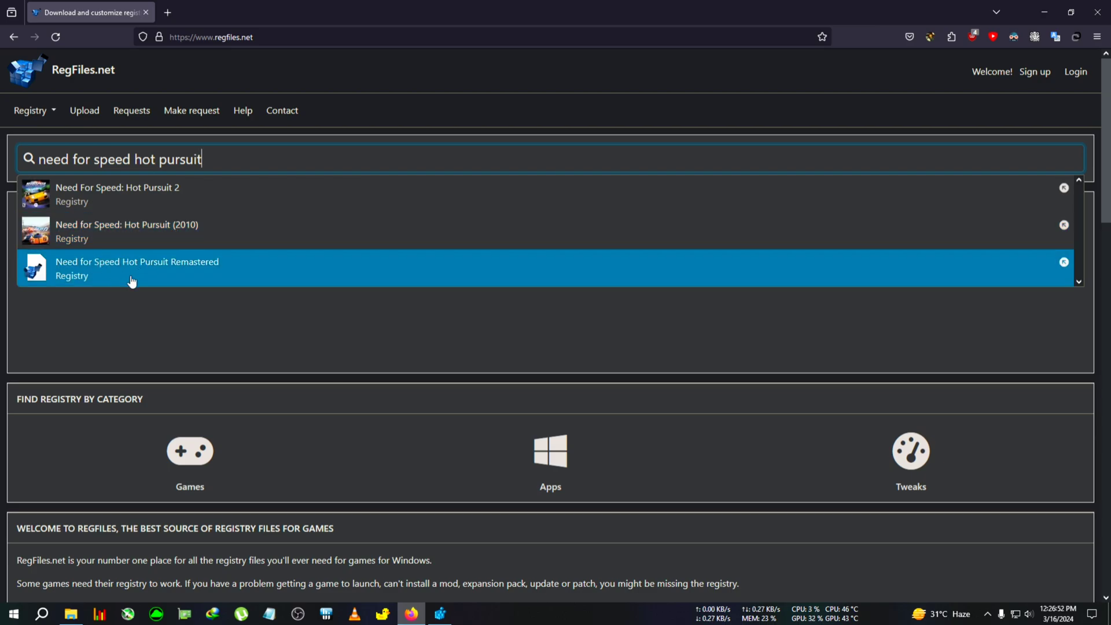
{"action": "left_click", "coordinate": [137, 279]}
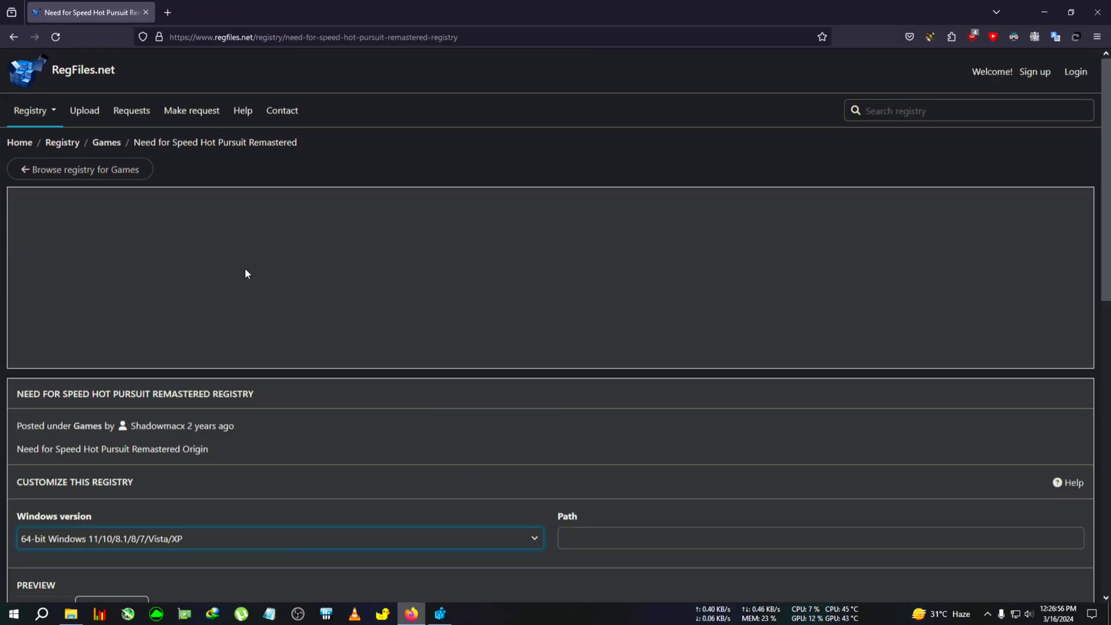
- Snap the RegFiles.net registry preview to the left half with Registry Editor on the right
{"action": "scroll", "coordinate": [245, 269], "scroll_direction": "down", "scroll_amount": 5}
{"action": "scroll", "coordinate": [223, 263], "scroll_direction": "down", "scroll_amount": 1}
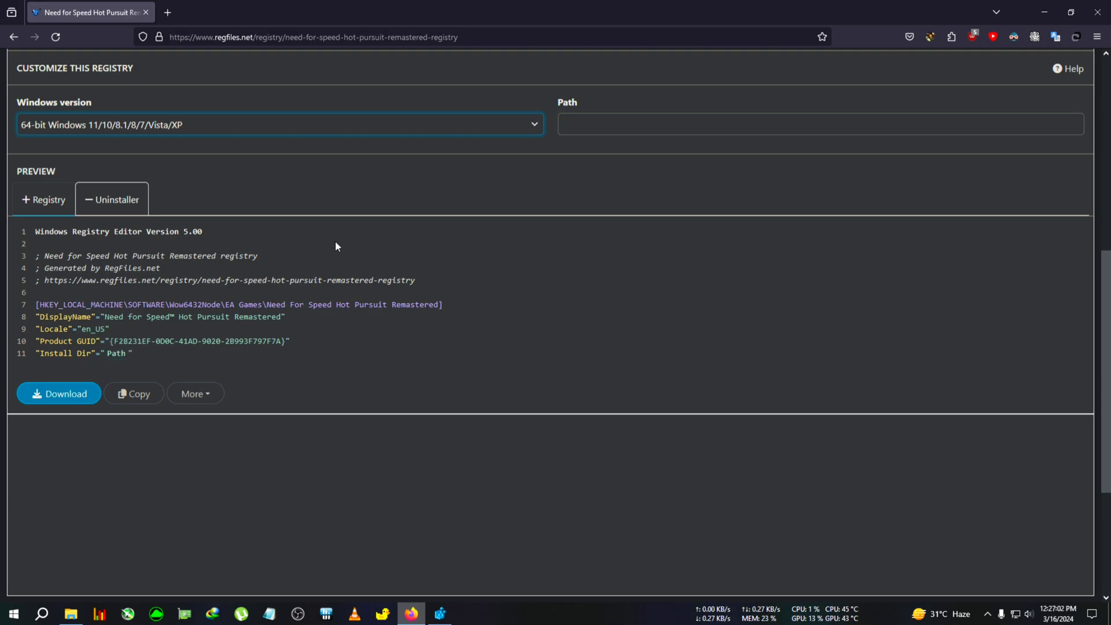
{"action": "left_click_drag", "start_coordinate": [292, 5], "coordinate": [2, 29]}
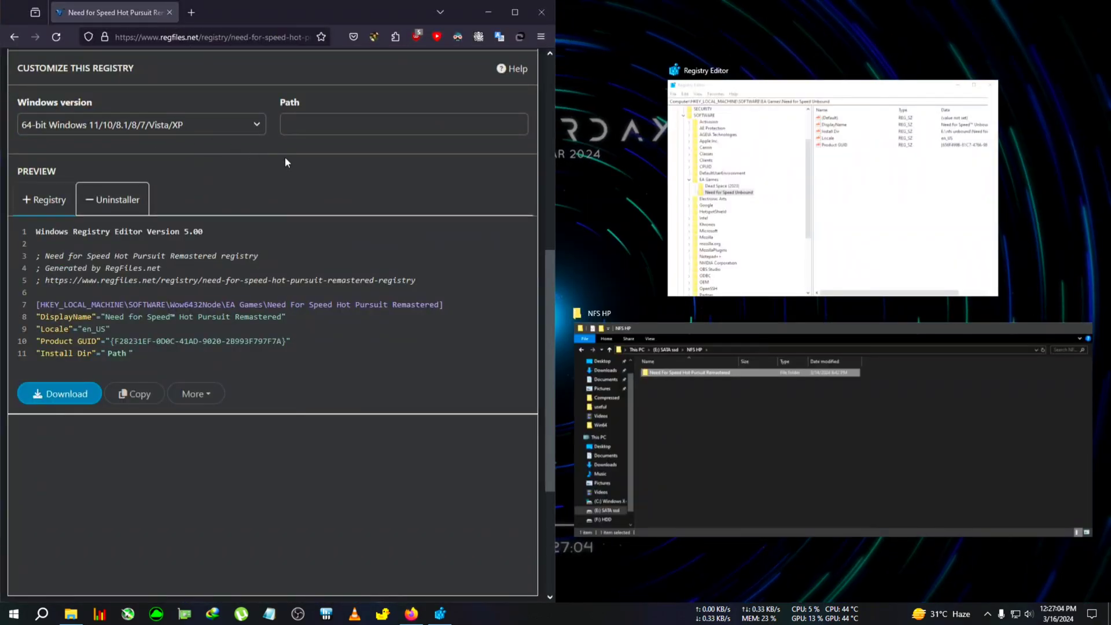
{"action": "left_click", "coordinate": [762, 190]}
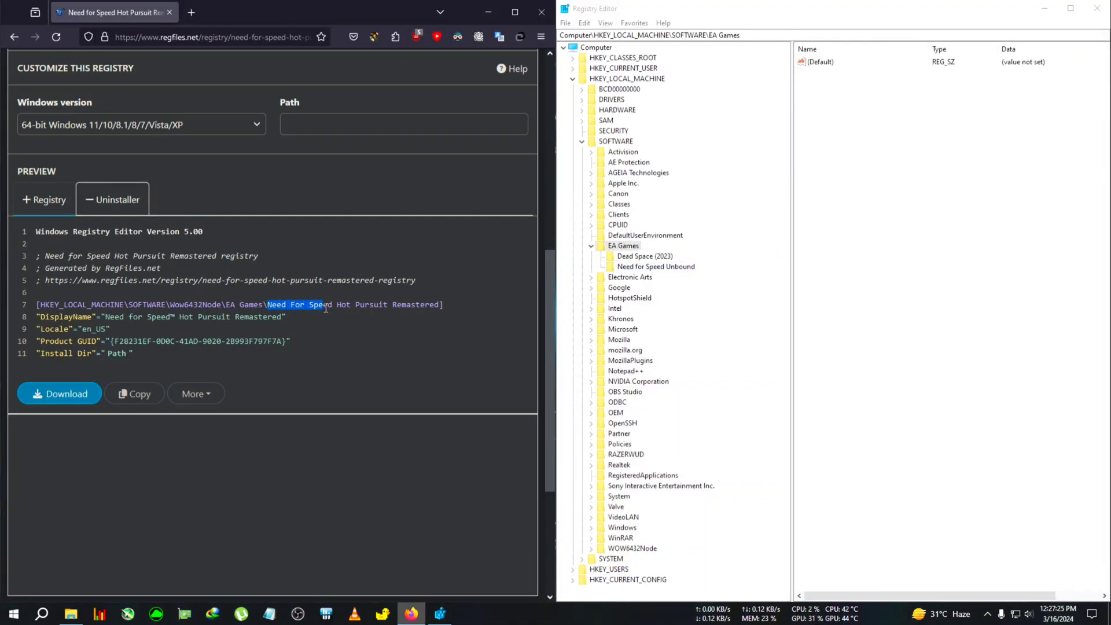
- Create a key under EA Games named 'Need For Speed Hot Pursuit Remastered' using the copied name
{"action": "right_click", "coordinate": [437, 313]}
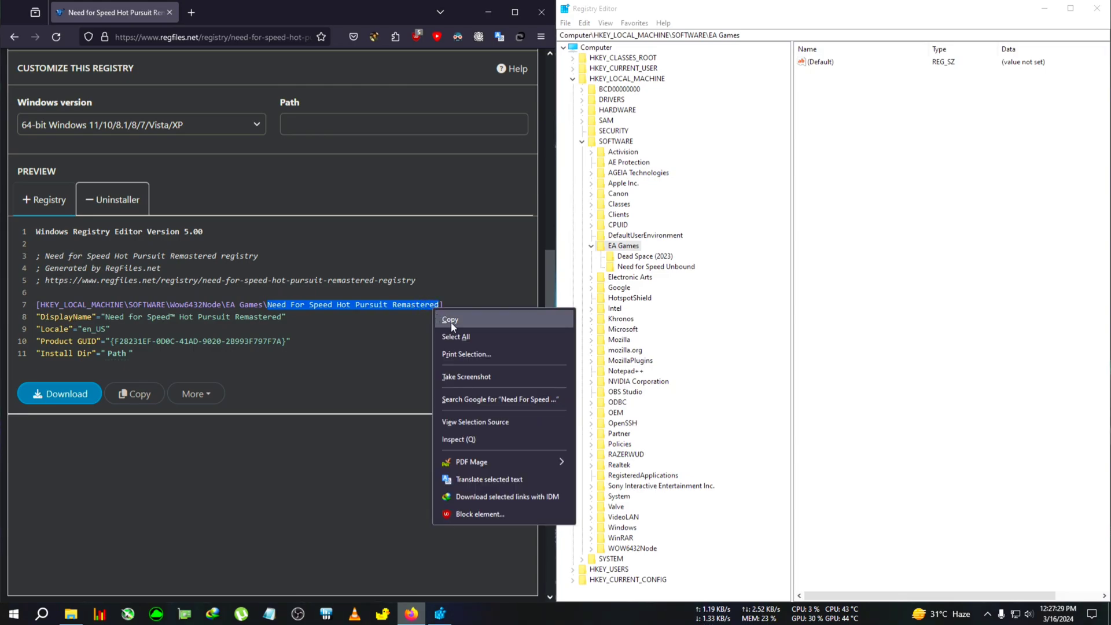
{"action": "left_click", "coordinate": [451, 321]}
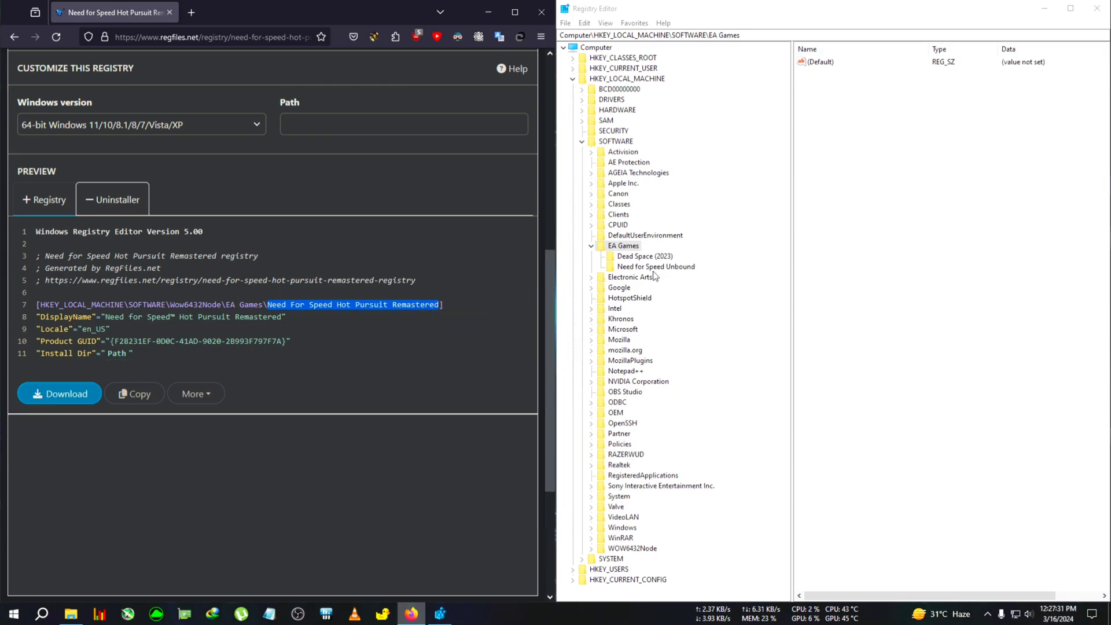
{"action": "left_click", "coordinate": [625, 250]}
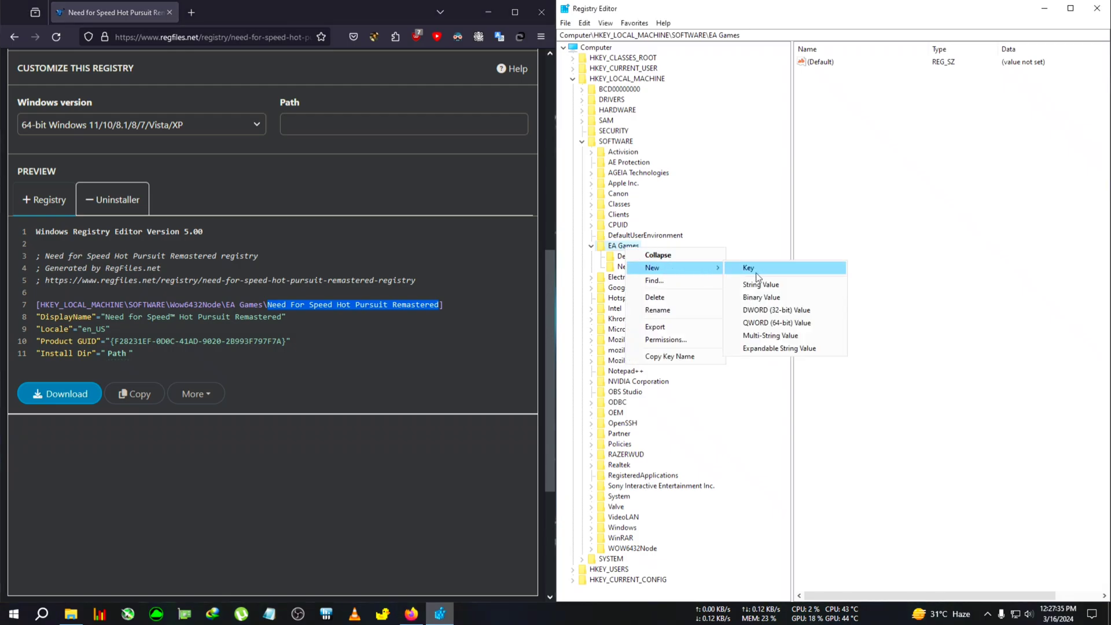
{"action": "left_click", "coordinate": [756, 273]}
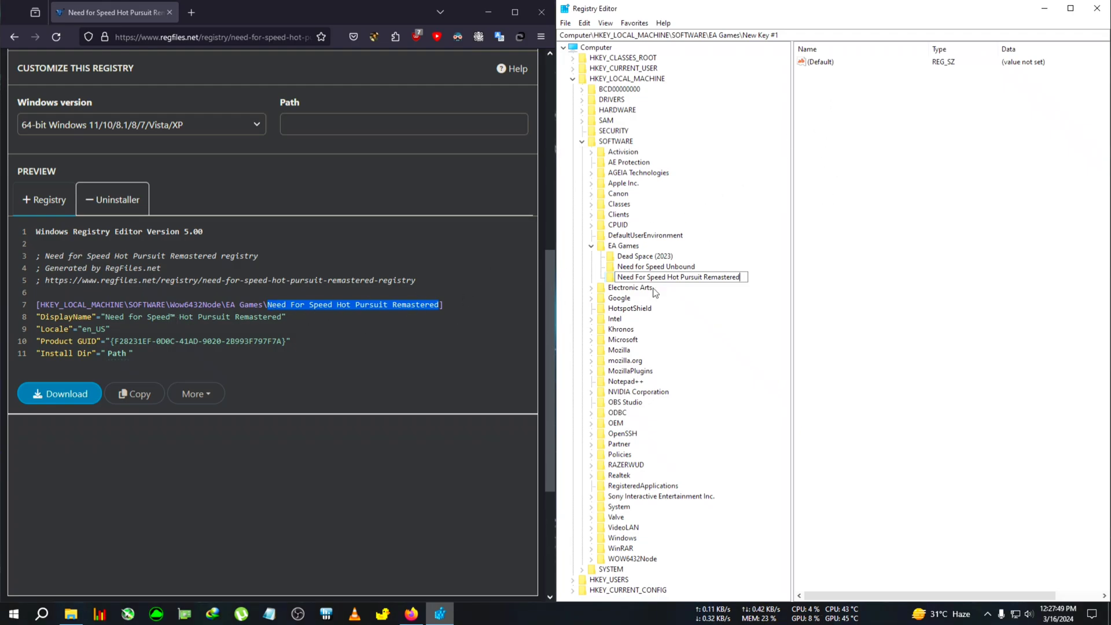
{"action": "key", "text": "Return"}
- Select the new Need For Speed Hot Pursuit Remastered key and widen its values pane
{"action": "right_click", "coordinate": [632, 250]}
{"action": "mouse_move", "coordinate": [683, 265]}
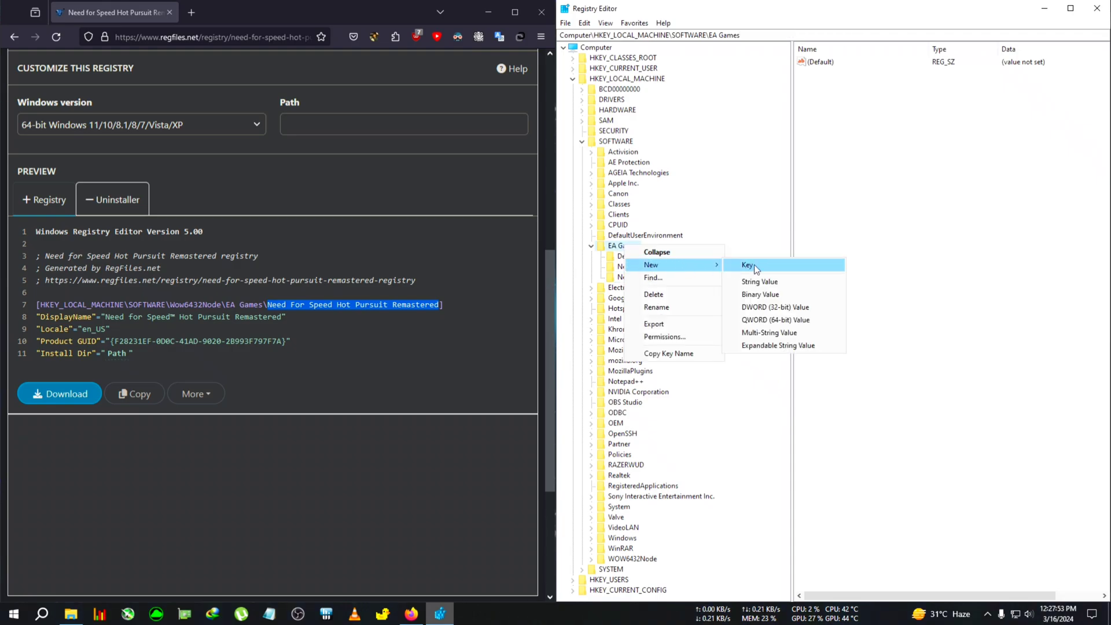
{"action": "key", "text": "Escape"}
{"action": "key", "text": "Escape"}
{"action": "left_click", "coordinate": [677, 278]}
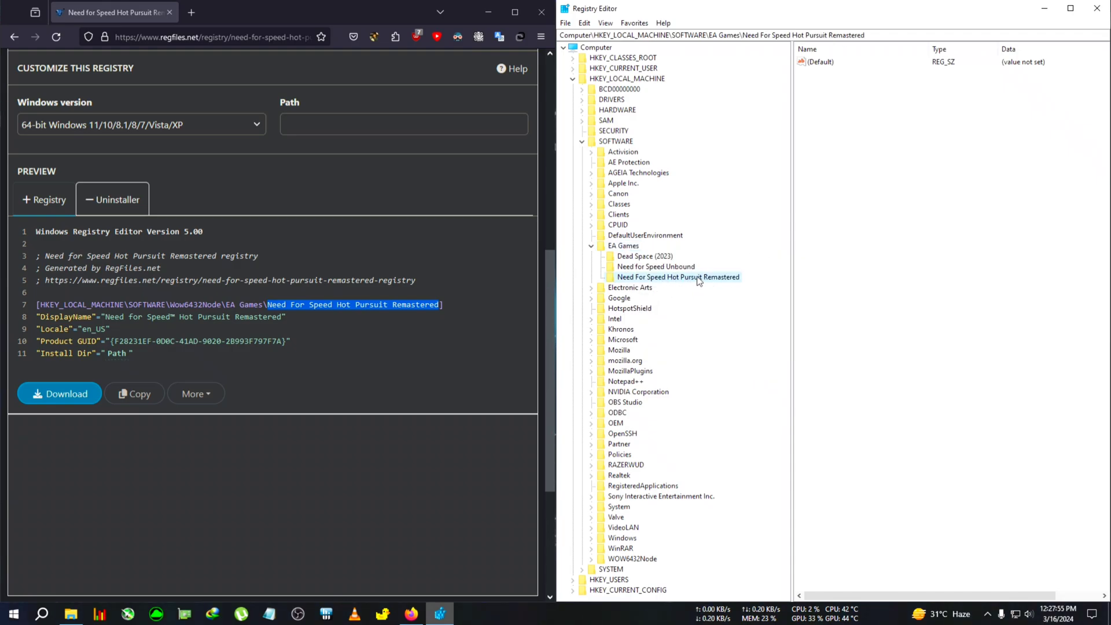
{"action": "left_click", "coordinate": [851, 78]}
{"action": "left_click_drag", "start_coordinate": [791, 151], "coordinate": [769, 158]}
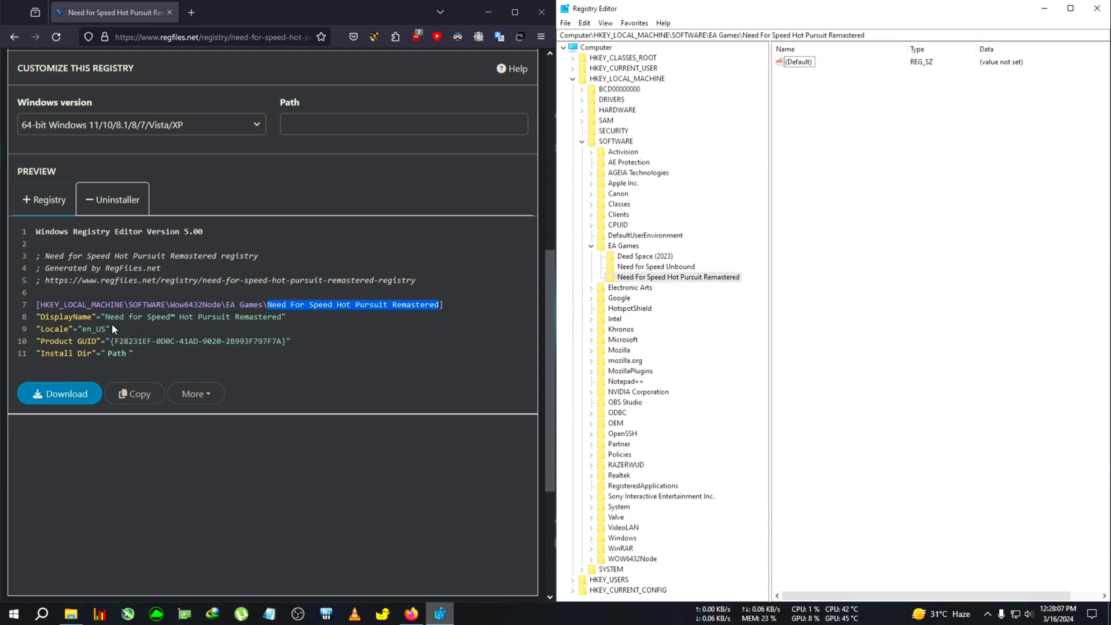
- Add a string value named DisplayName to the Hot Pursuit key
{"action": "left_click", "coordinate": [454, 292]}
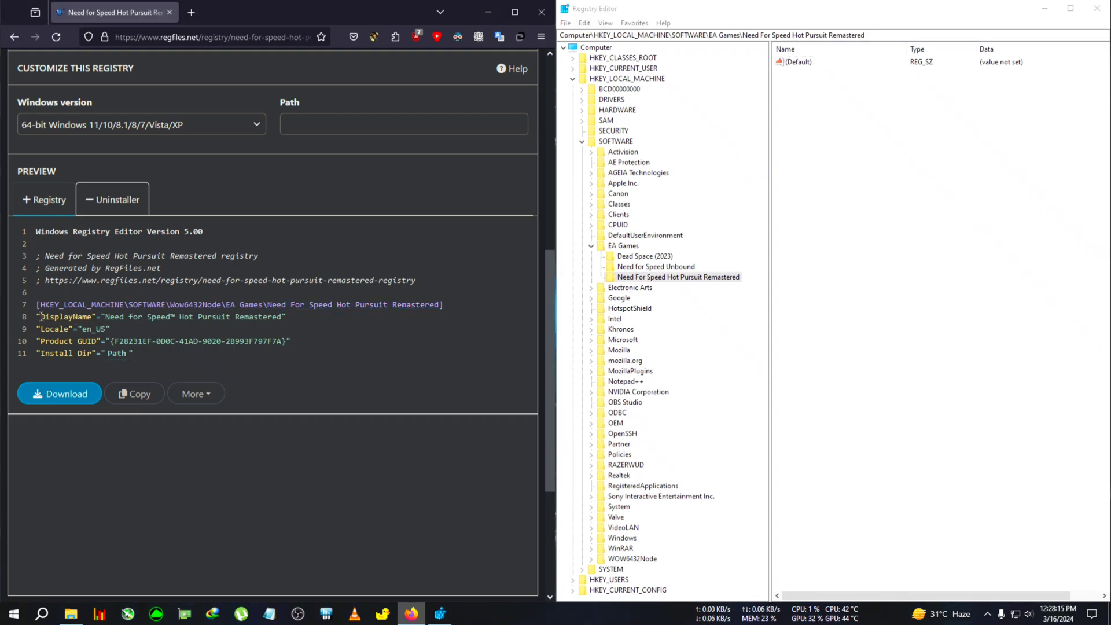
{"action": "left_click_drag", "start_coordinate": [56, 318], "coordinate": [88, 317]}
{"action": "right_click", "coordinate": [91, 319]}
{"action": "left_click", "coordinate": [99, 335]}
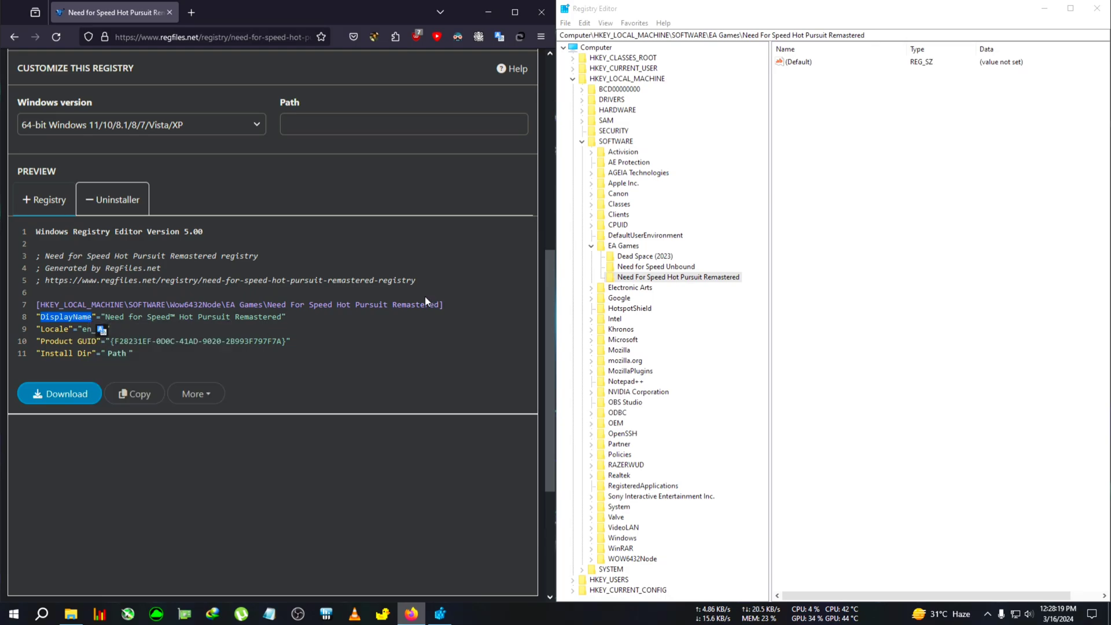
{"action": "left_click", "coordinate": [808, 97]}
{"action": "right_click", "coordinate": [794, 93]}
{"action": "mouse_move", "coordinate": [802, 99]}
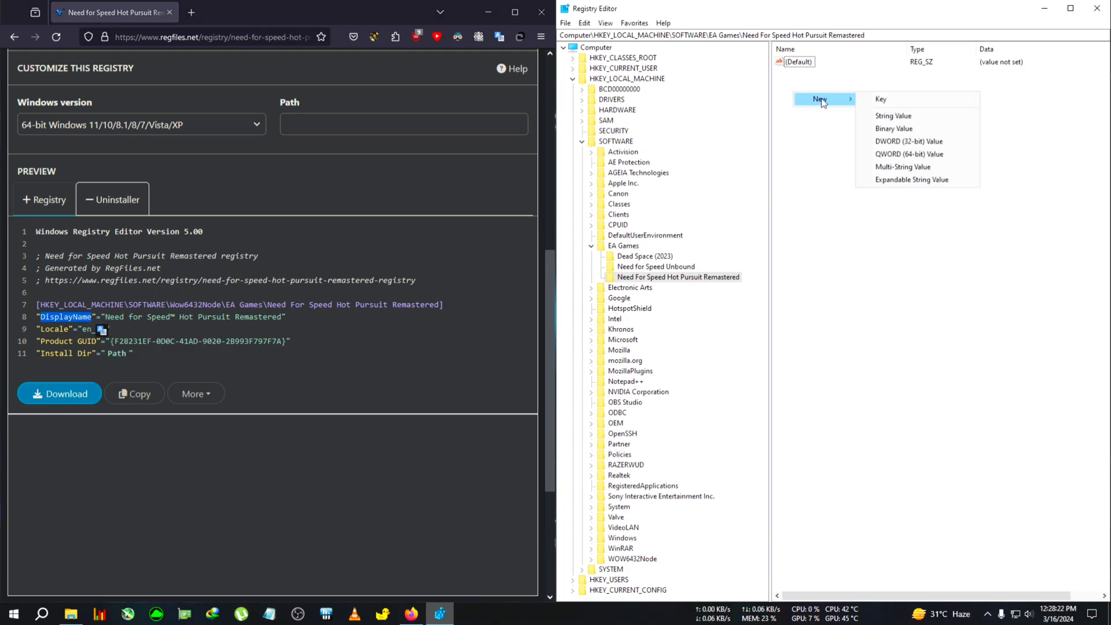
{"action": "left_click", "coordinate": [898, 115]}
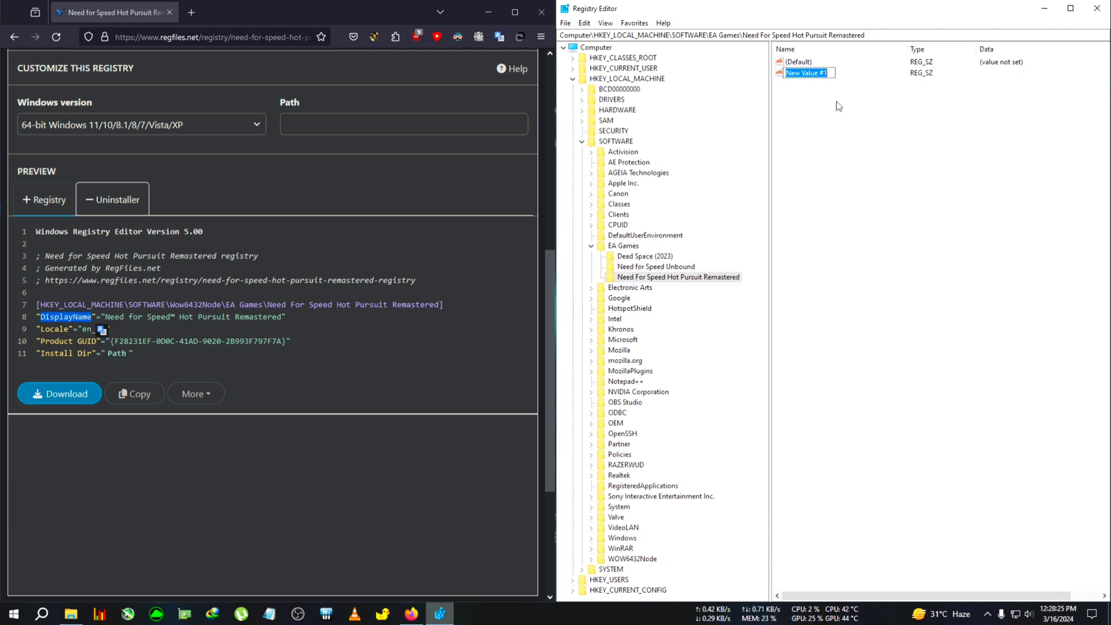
{"action": "key", "text": "ctrl+v"}
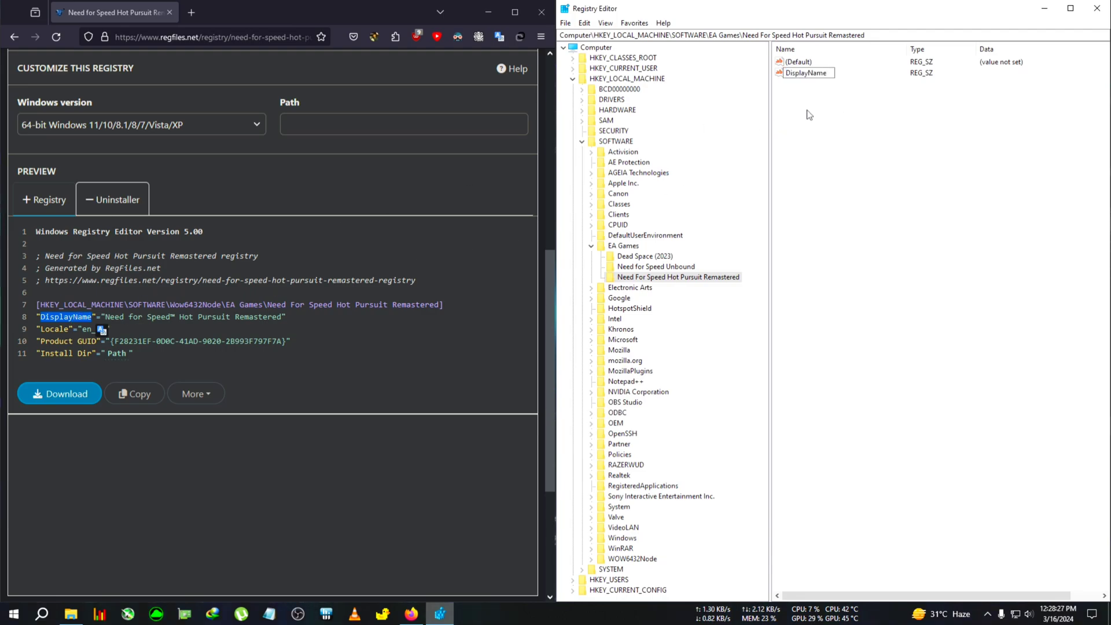
{"action": "key", "text": "Return"}
- Set DisplayName's data to the game's display name copied from the preview
{"action": "left_click_drag", "start_coordinate": [107, 319], "coordinate": [280, 319]}
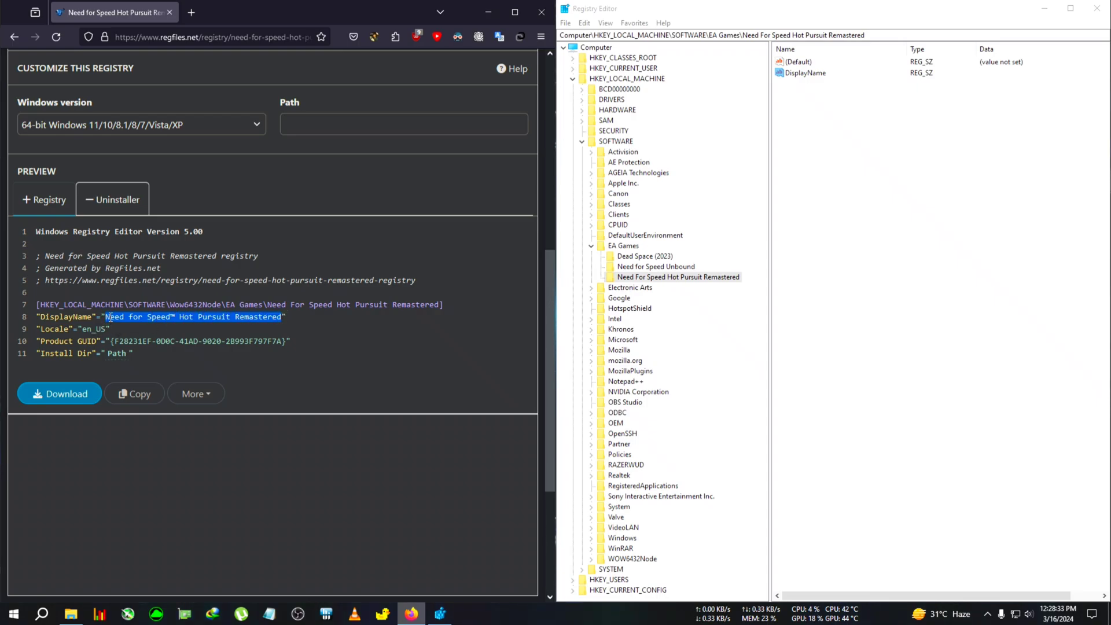
{"action": "right_click", "coordinate": [264, 321]}
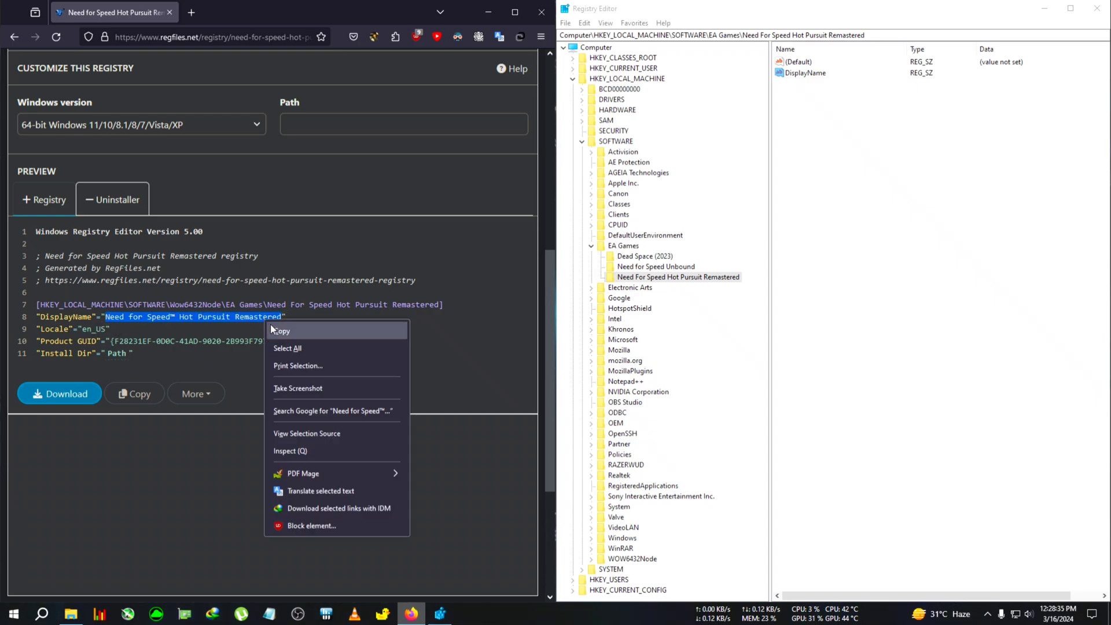
{"action": "left_click", "coordinate": [286, 333]}
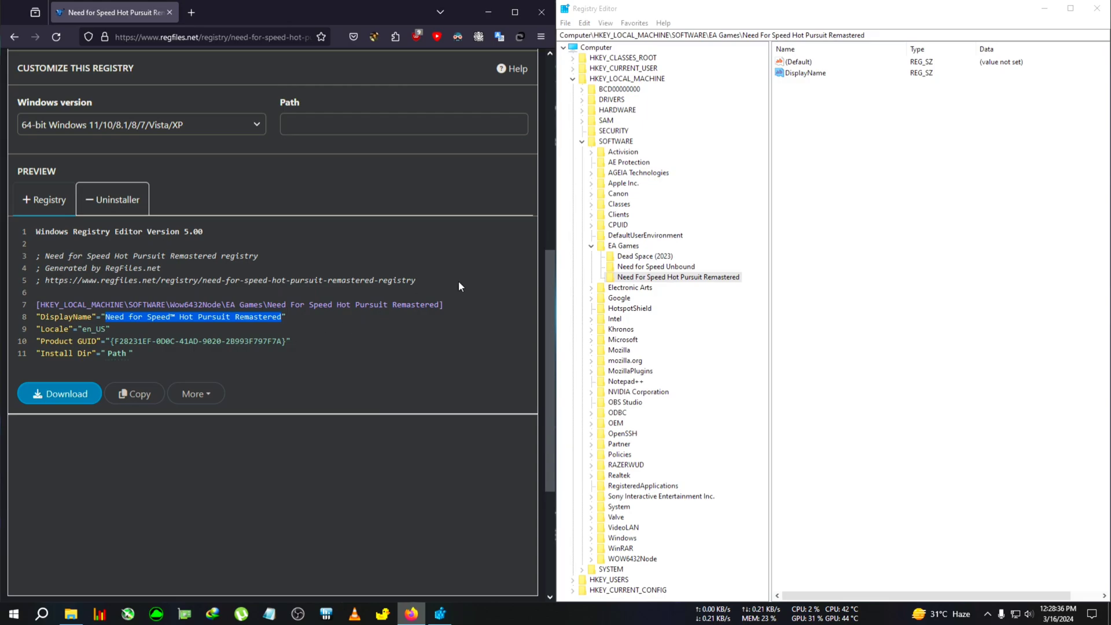
{"action": "double_click", "coordinate": [806, 75]}
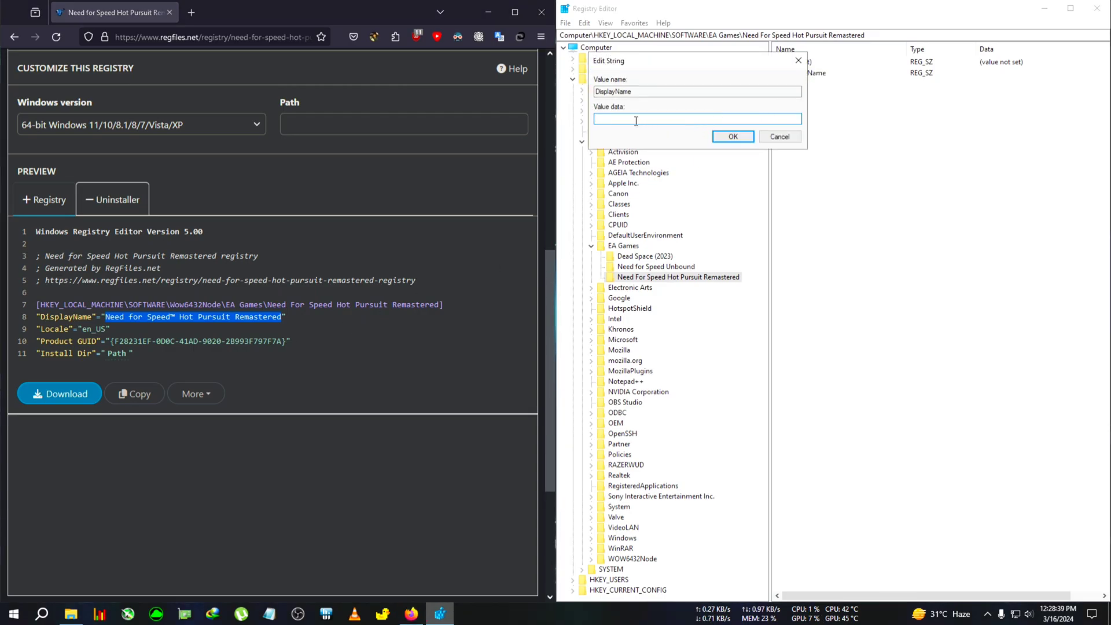
{"action": "key", "text": "ctrl+v"}
{"action": "left_click", "coordinate": [733, 137]}
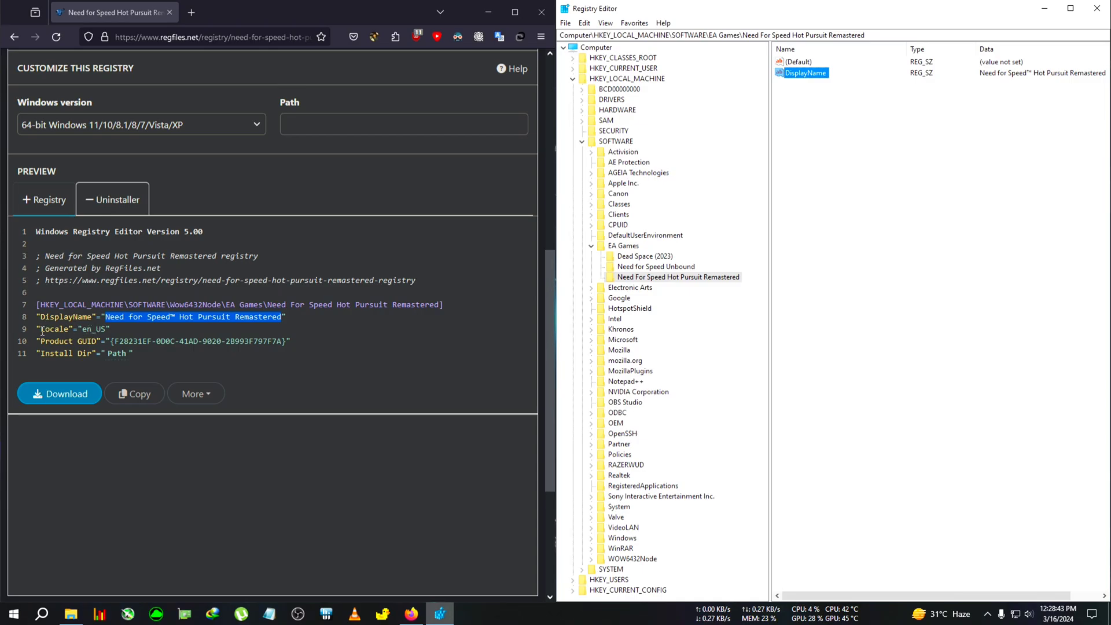
- Add a string value named Locale to the key
{"action": "left_click_drag", "start_coordinate": [41, 329], "coordinate": [67, 328]}
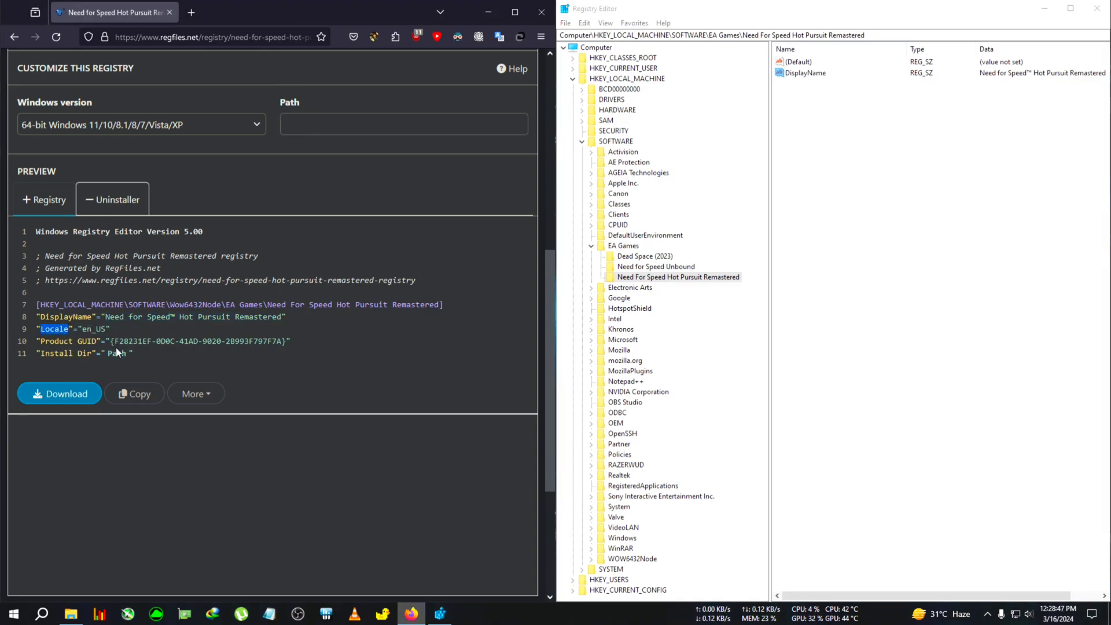
{"action": "right_click", "coordinate": [60, 332]}
{"action": "left_click", "coordinate": [75, 348]}
{"action": "right_click", "coordinate": [818, 125]}
{"action": "mouse_move", "coordinate": [850, 135]}
{"action": "left_click", "coordinate": [916, 144]}
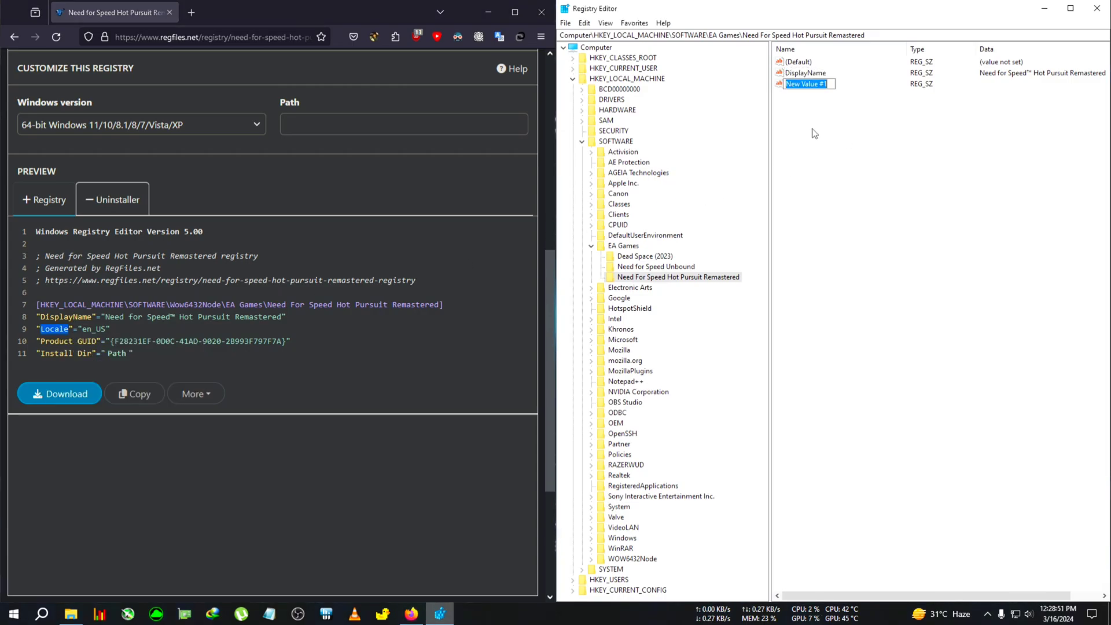
{"action": "key", "text": "ctrl+v"}
{"action": "key", "text": "Return"}
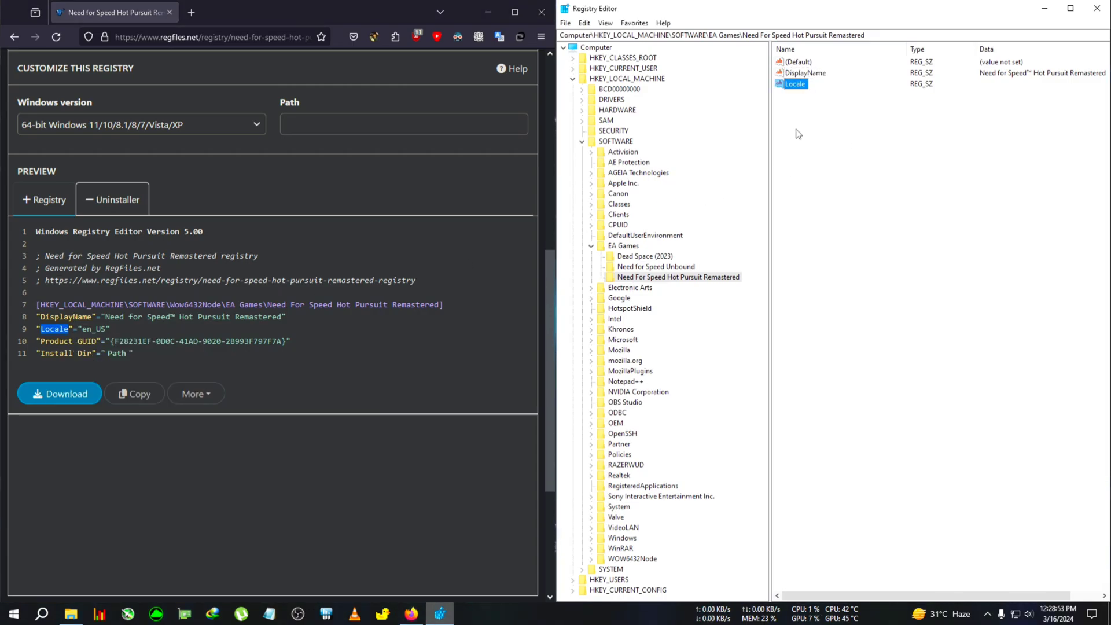
- Set the Locale value's data to en_US
{"action": "left_click_drag", "start_coordinate": [83, 328], "coordinate": [104, 329]}
{"action": "right_click", "coordinate": [103, 329]}
{"action": "left_click", "coordinate": [114, 337]}
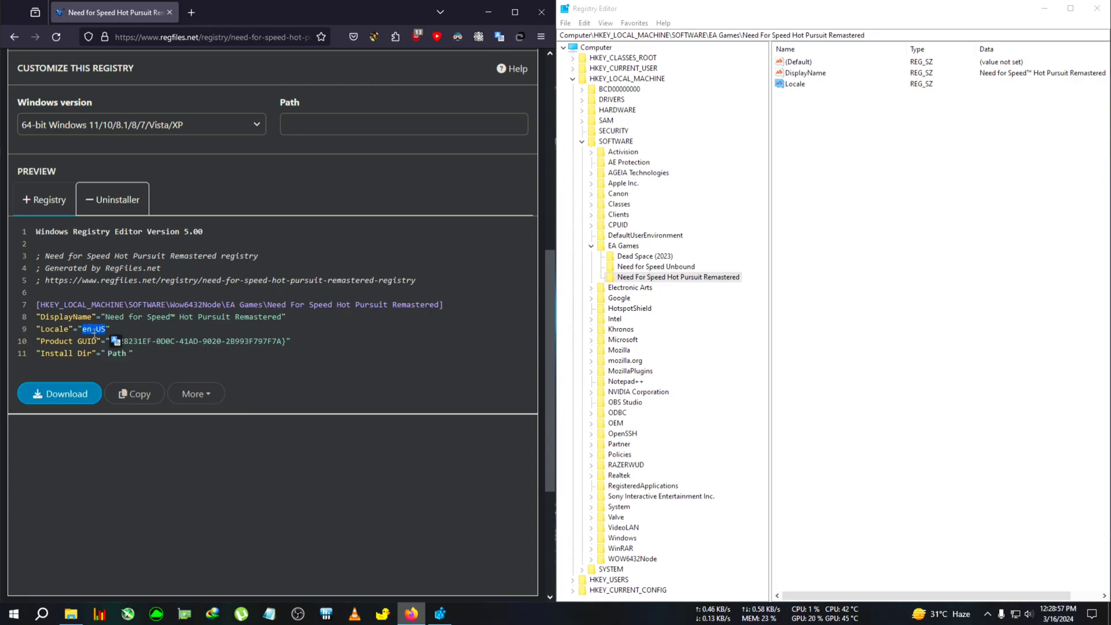
{"action": "double_click", "coordinate": [798, 84]}
{"action": "right_click", "coordinate": [669, 120]}
{"action": "left_click", "coordinate": [693, 170]}
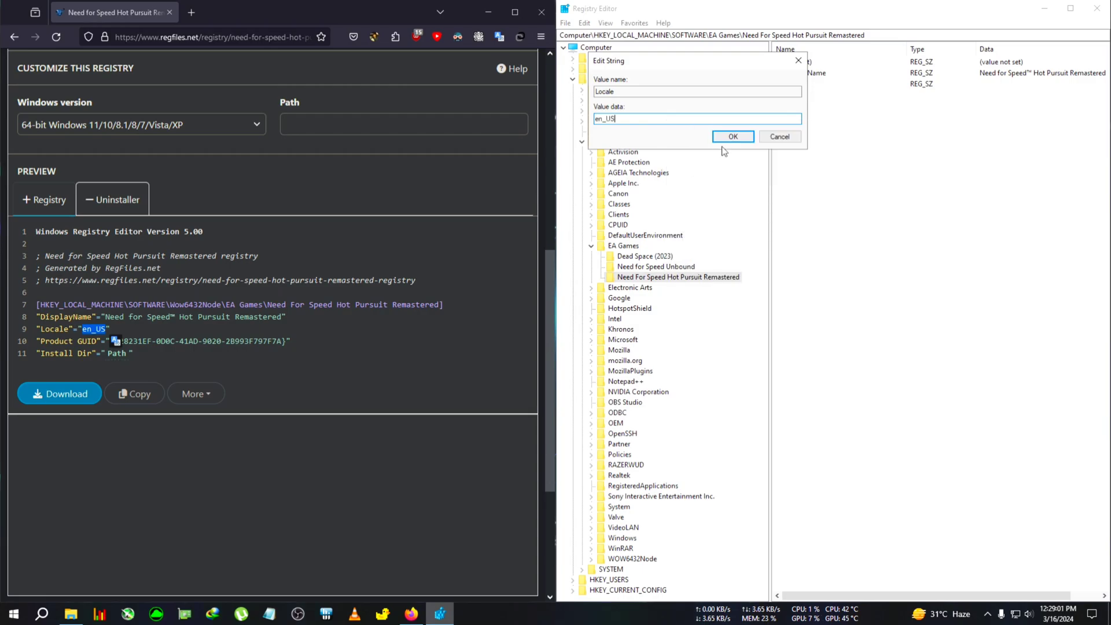
{"action": "left_click", "coordinate": [733, 138]}
- Add a string value named Product GUID to the key
{"action": "left_click_drag", "start_coordinate": [41, 341], "coordinate": [96, 342]}
{"action": "right_click", "coordinate": [97, 350]}
{"action": "left_click", "coordinate": [110, 356]}
{"action": "right_click", "coordinate": [800, 131]}
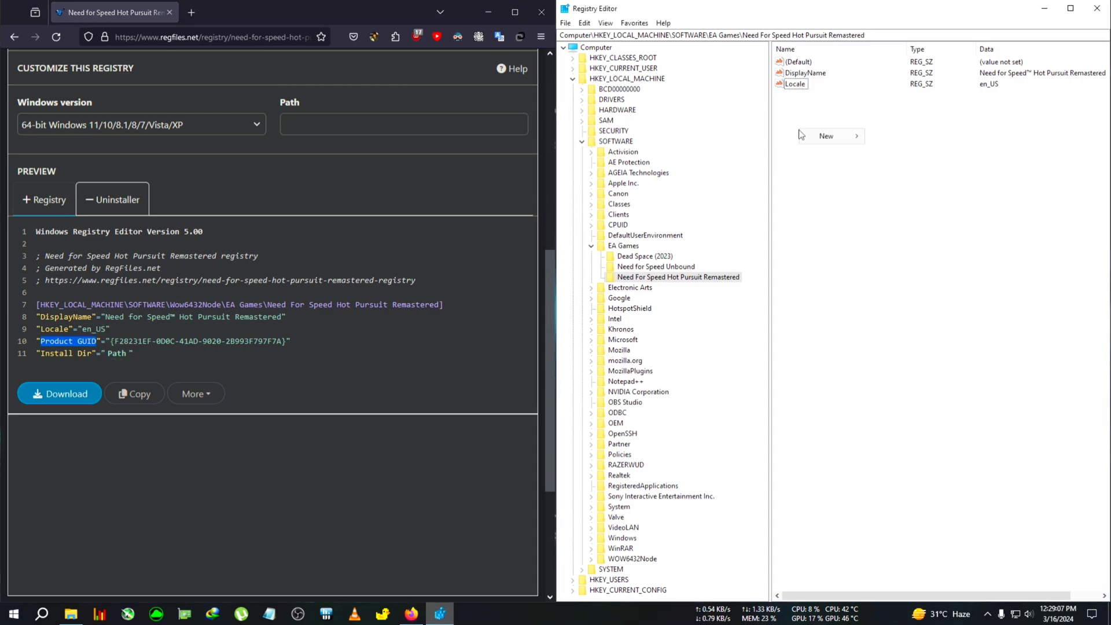
{"action": "mouse_move", "coordinate": [821, 136]}
{"action": "left_click", "coordinate": [891, 153]}
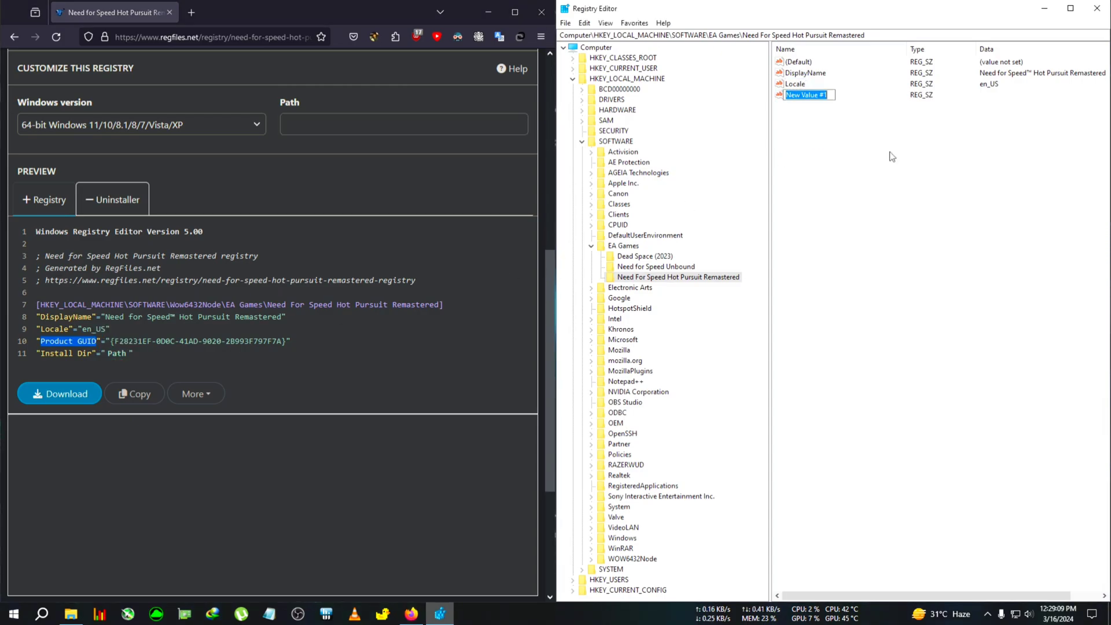
{"action": "key", "text": "ctrl+v"}
{"action": "key", "text": "Return"}
- Set Product GUID's data to the game's product GUID from the preview
{"action": "left_click_drag", "start_coordinate": [111, 343], "coordinate": [281, 342]}
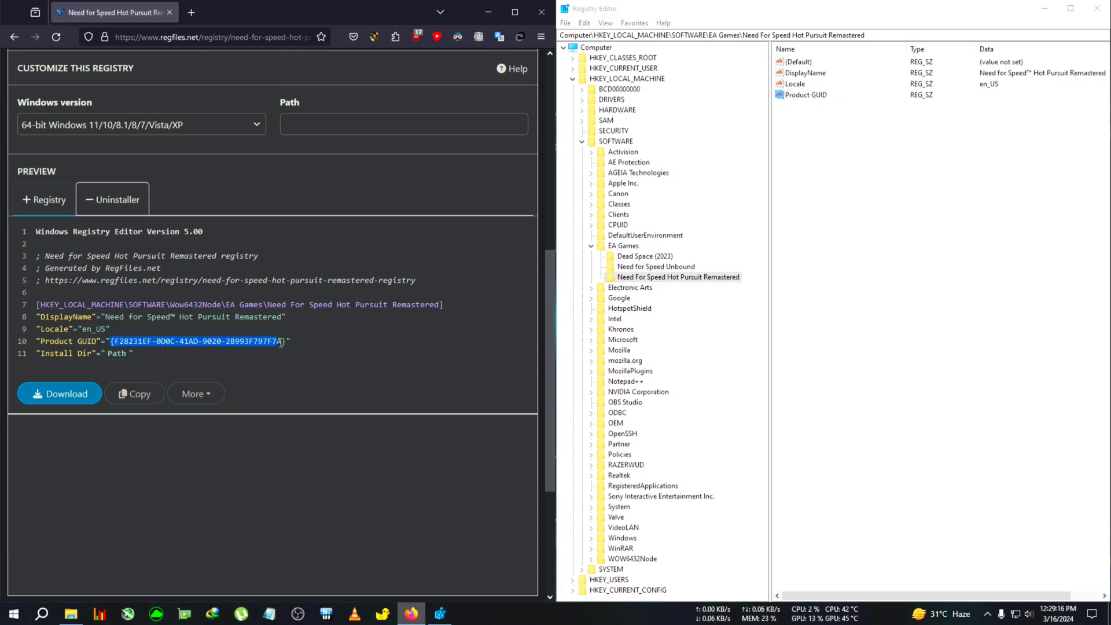
{"action": "right_click", "coordinate": [163, 342]}
{"action": "left_click", "coordinate": [184, 357]}
{"action": "double_click", "coordinate": [800, 98]}
{"action": "key", "text": "ctrl+v"}
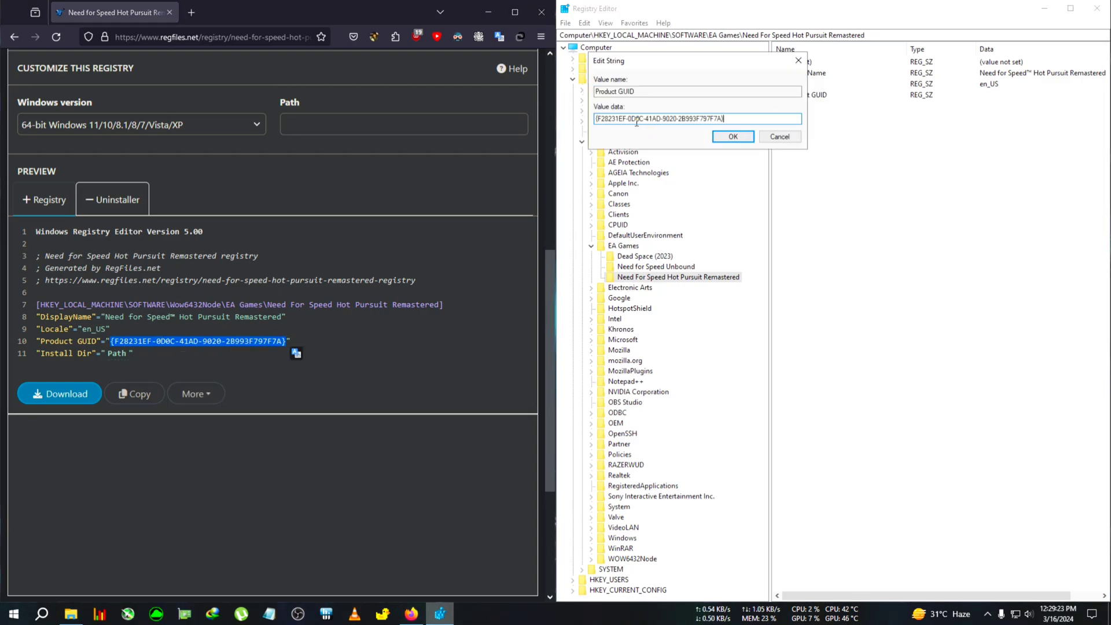
{"action": "left_click", "coordinate": [733, 137]}
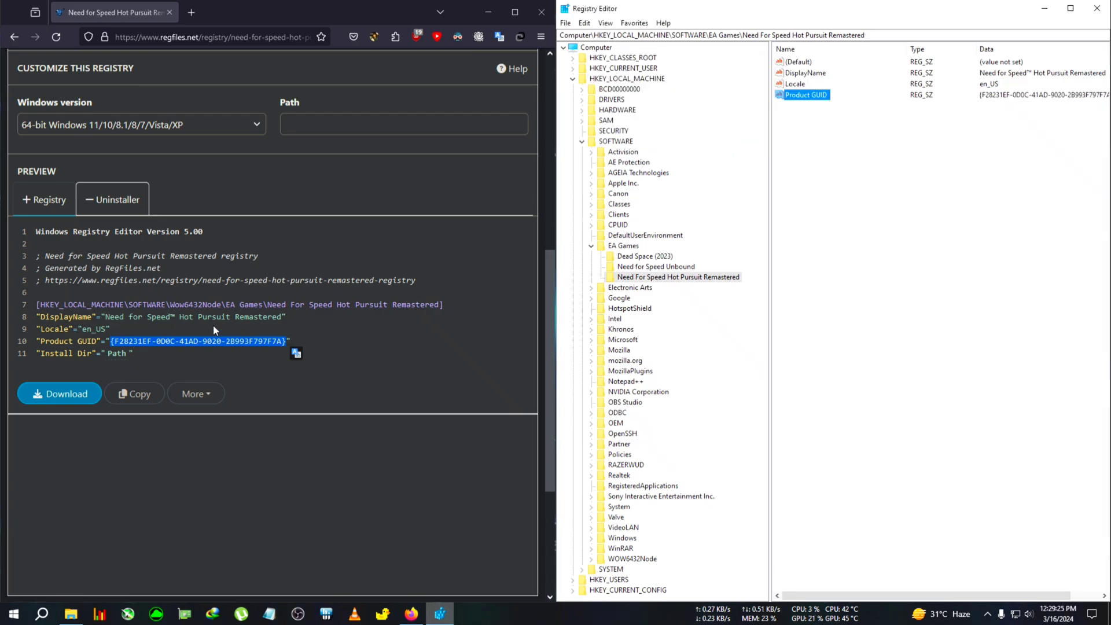
- Create a new string value named 'Install Dir' in the key
{"action": "left_click_drag", "start_coordinate": [42, 352], "coordinate": [82, 358]}
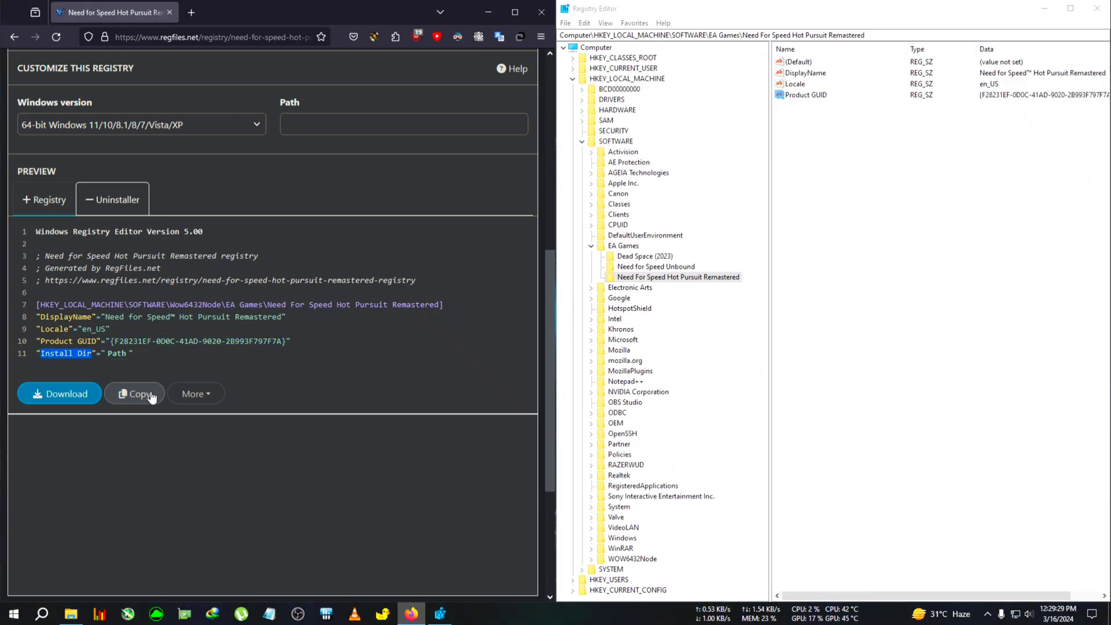
{"action": "right_click", "coordinate": [78, 356]}
{"action": "left_click", "coordinate": [92, 364]}
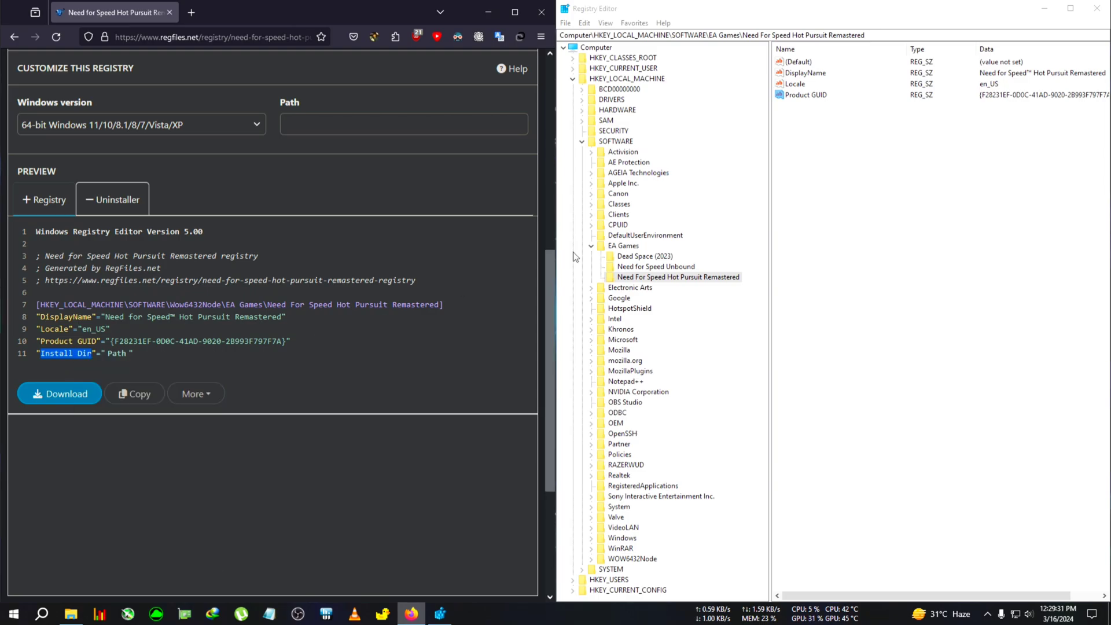
{"action": "left_click", "coordinate": [806, 95]}
{"action": "right_click", "coordinate": [802, 157]}
{"action": "mouse_move", "coordinate": [838, 167]}
{"action": "left_click", "coordinate": [895, 177]}
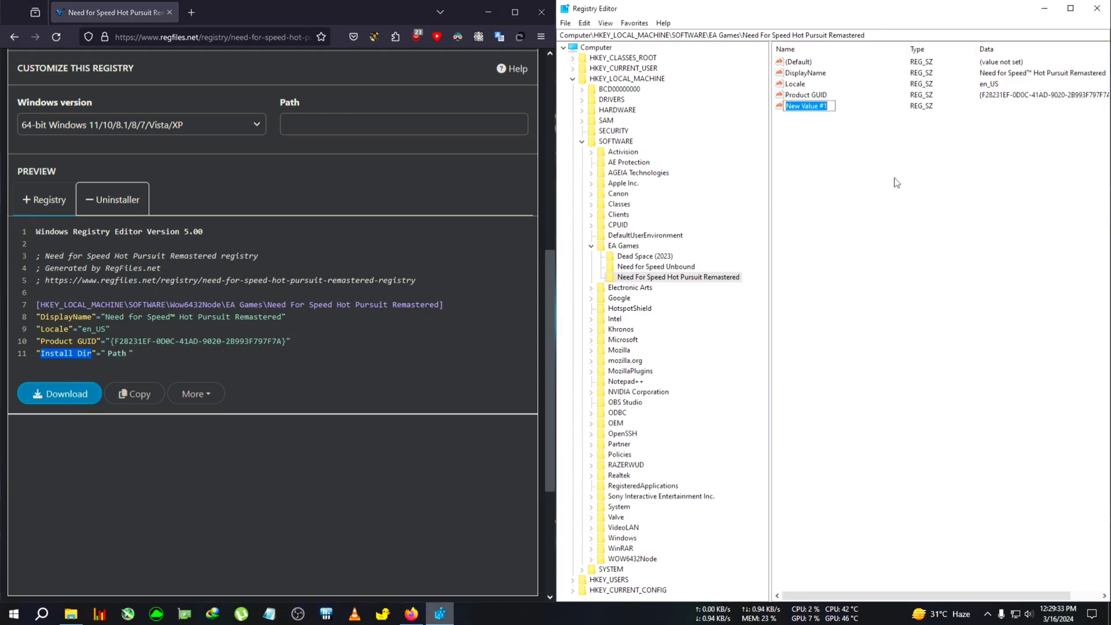
{"action": "key", "text": "ctrl+v"}
{"action": "key", "text": "Return"}
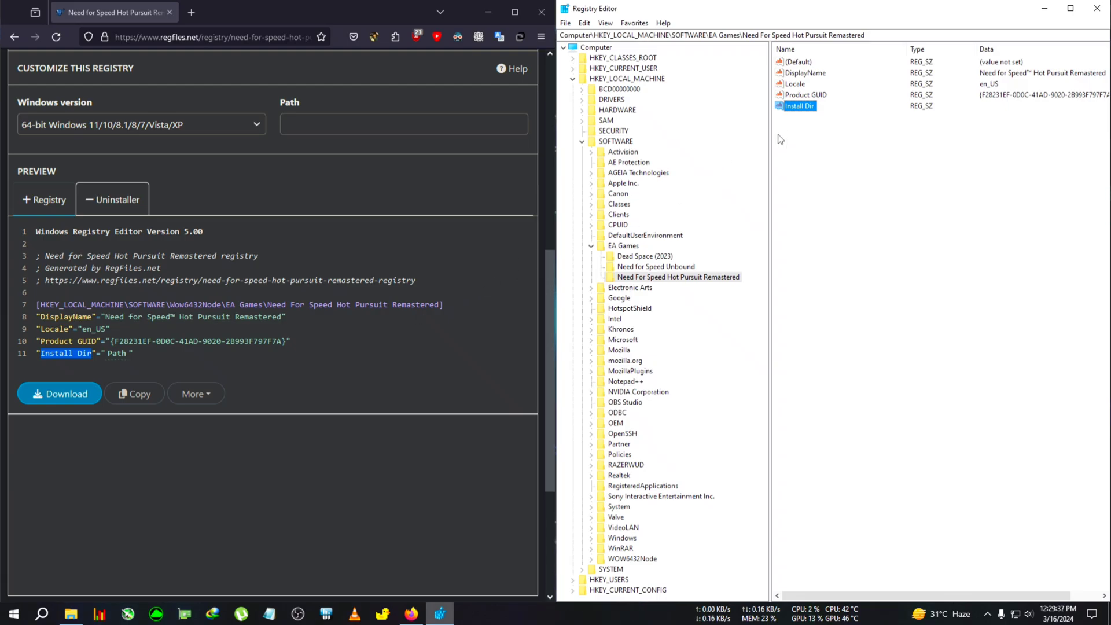
- Open E:\NFS HP\Need For Speed Hot Pursuit Remastered in a maximized File Explorer window
{"action": "left_click", "coordinate": [14, 614]}
{"action": "left_click", "coordinate": [214, 300]}
{"action": "left_click_drag", "start_coordinate": [500, 276], "coordinate": [540, 135]}
{"action": "double_click", "coordinate": [420, 139]}
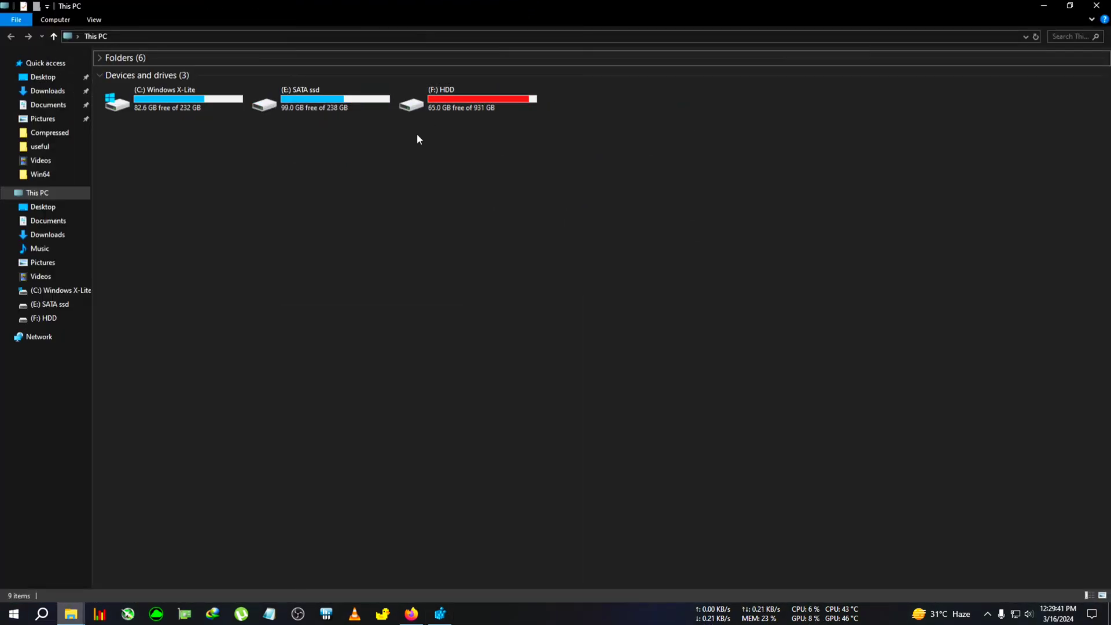
{"action": "double_click", "coordinate": [315, 110]}
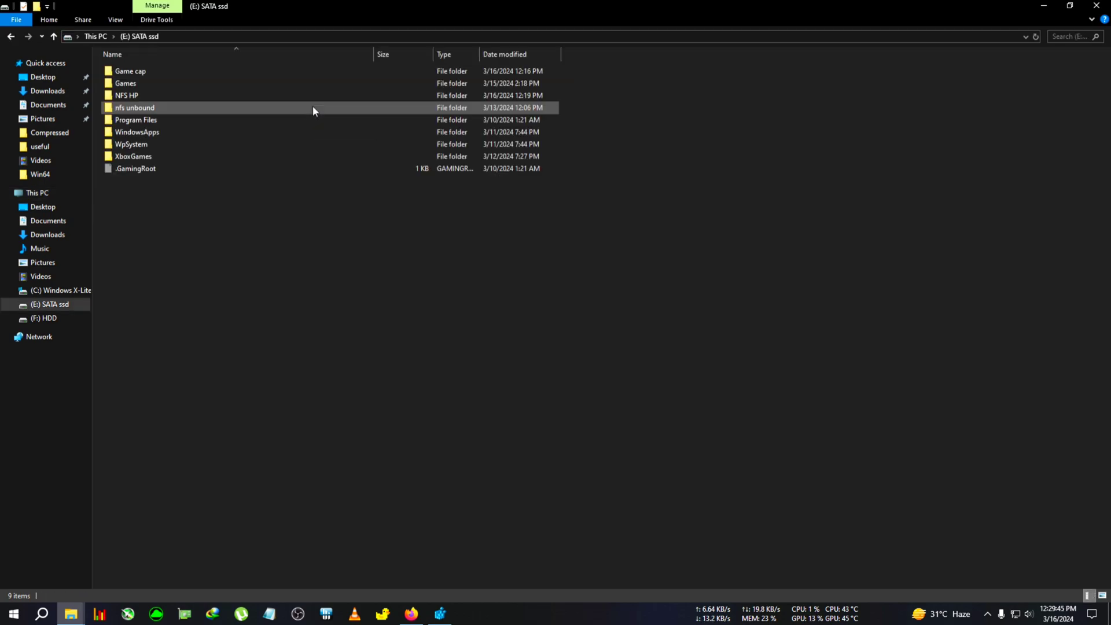
{"action": "left_click", "coordinate": [129, 99]}
{"action": "double_click", "coordinate": [128, 99]}
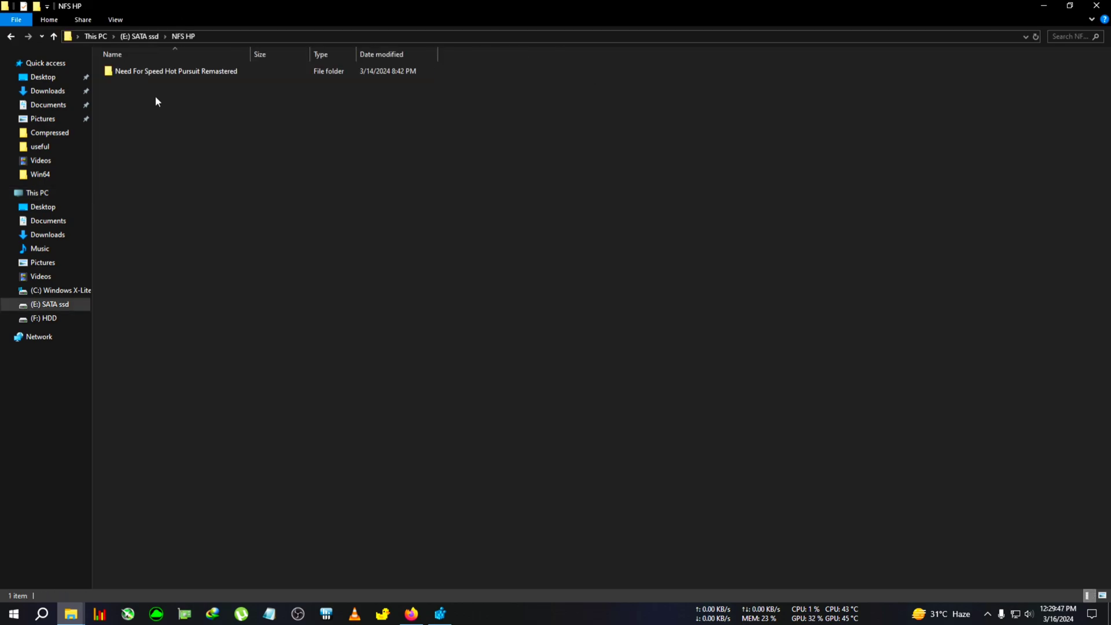
{"action": "double_click", "coordinate": [171, 73]}
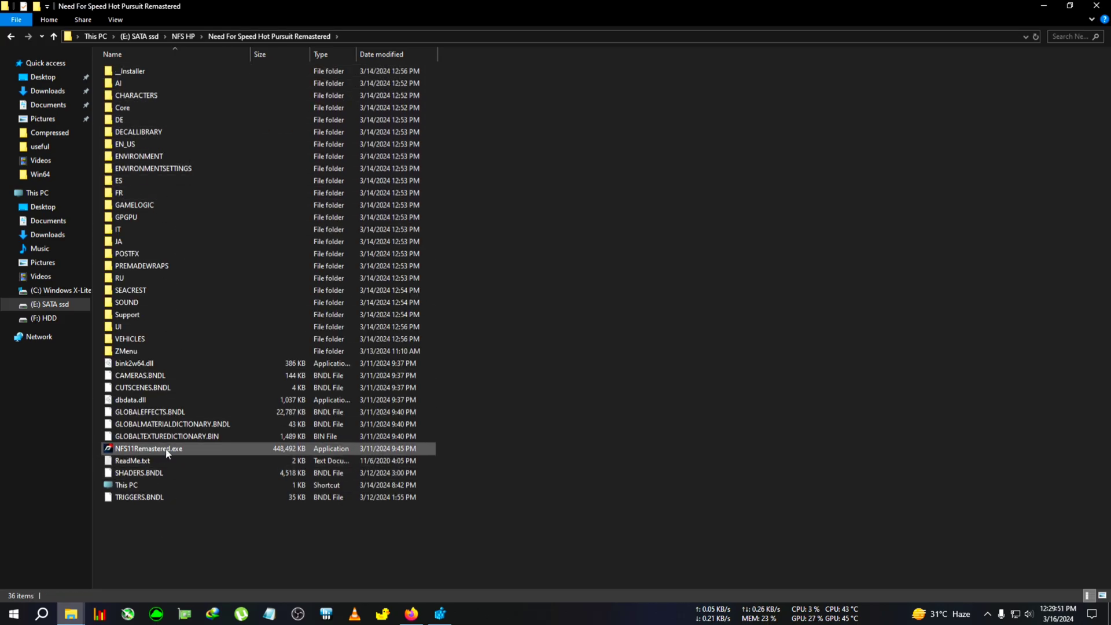
- Delete the stray This PC shortcut and copy the folder path from the address bar
{"action": "left_click", "coordinate": [272, 485]}
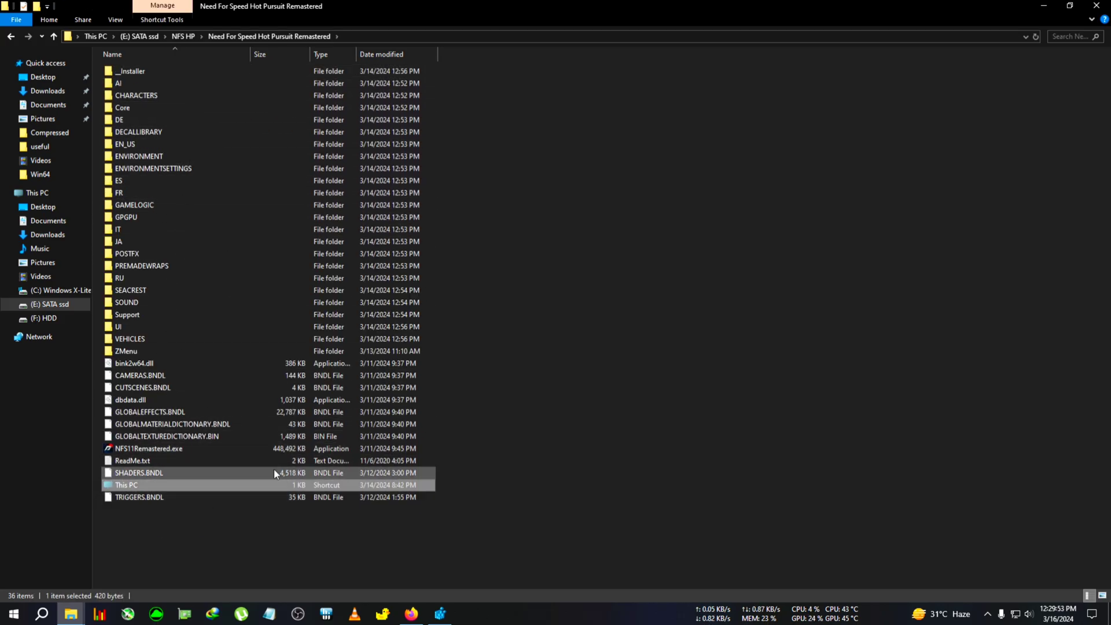
{"action": "key", "text": "Delete"}
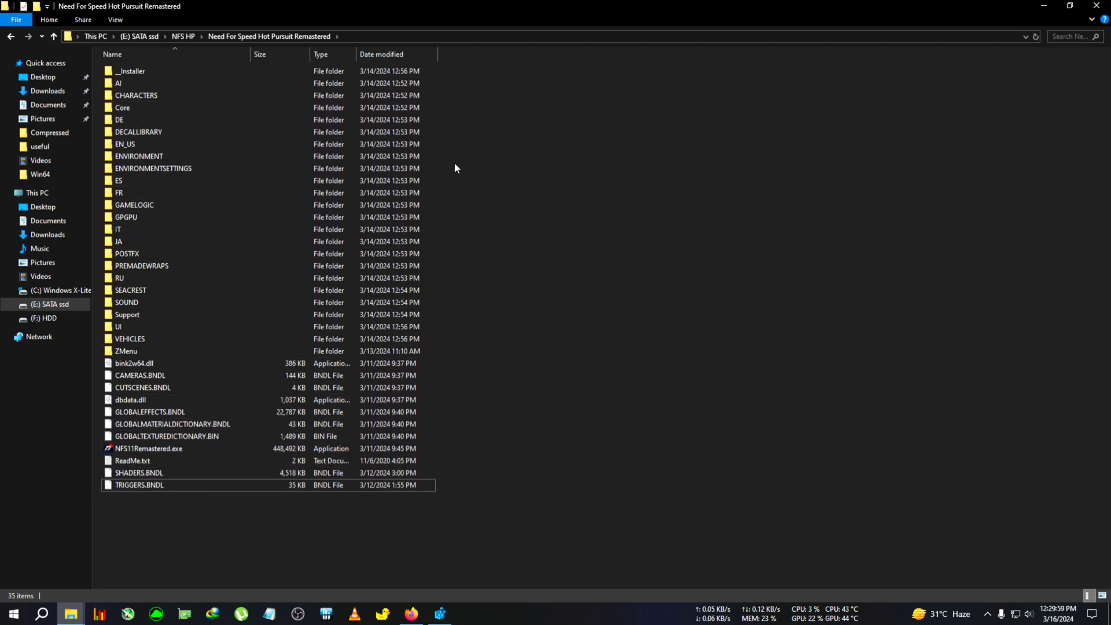
{"action": "left_click", "coordinate": [364, 36]}
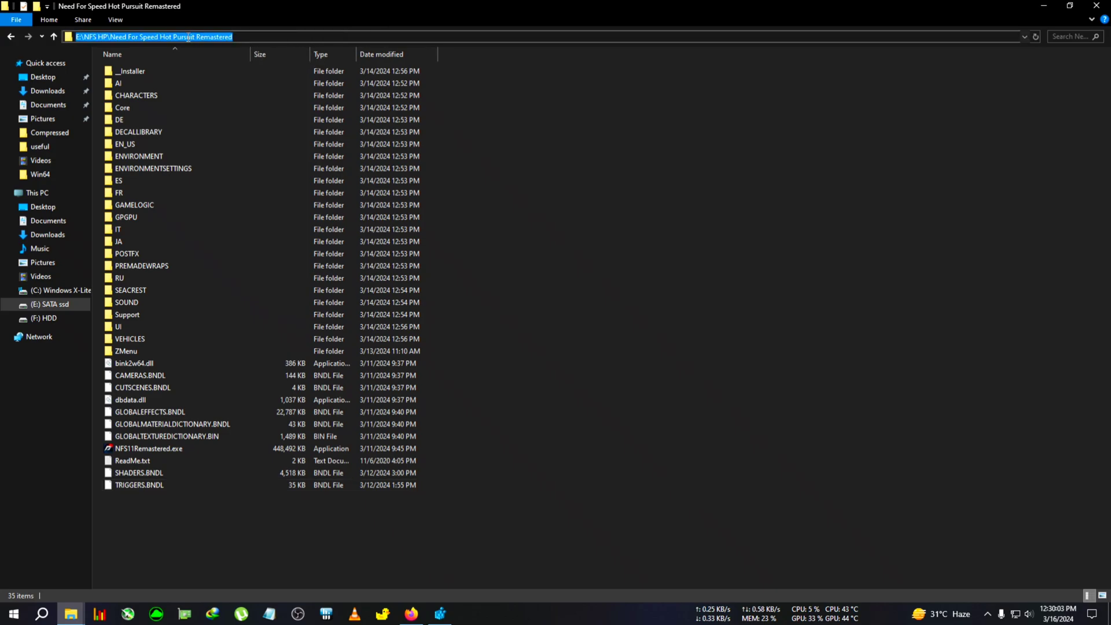
{"action": "right_click", "coordinate": [188, 37]}
{"action": "left_click", "coordinate": [225, 72]}
- Paste E:\NFS HP\Need For Speed Hot Pursuit Remastered into Install Dir's data, then close Registry Editor
{"action": "left_click", "coordinate": [1096, 5]}
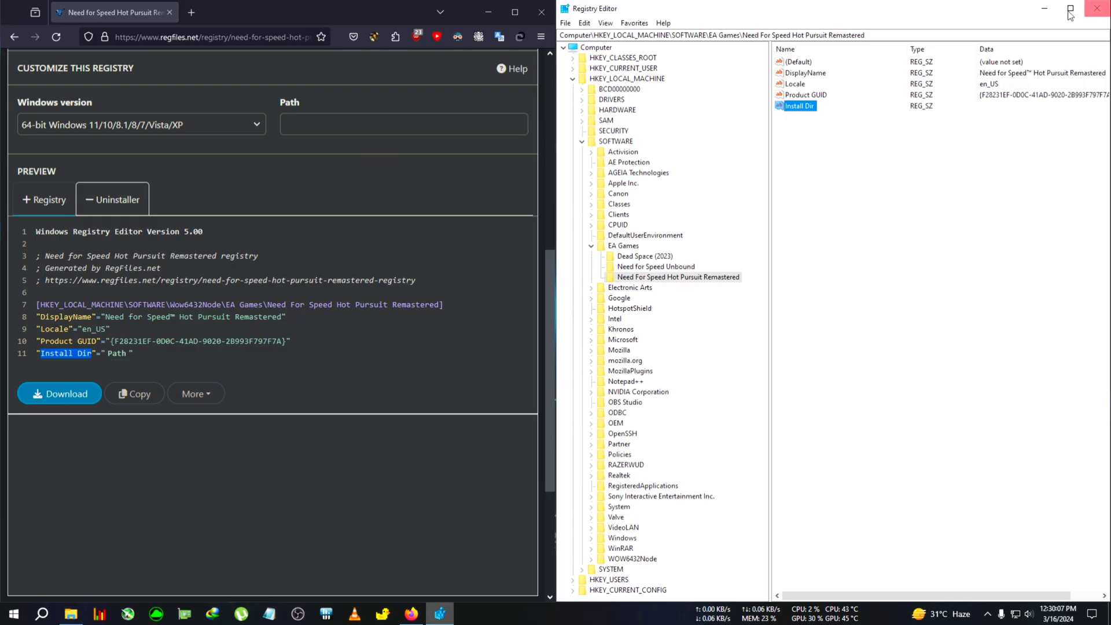
{"action": "double_click", "coordinate": [808, 108]}
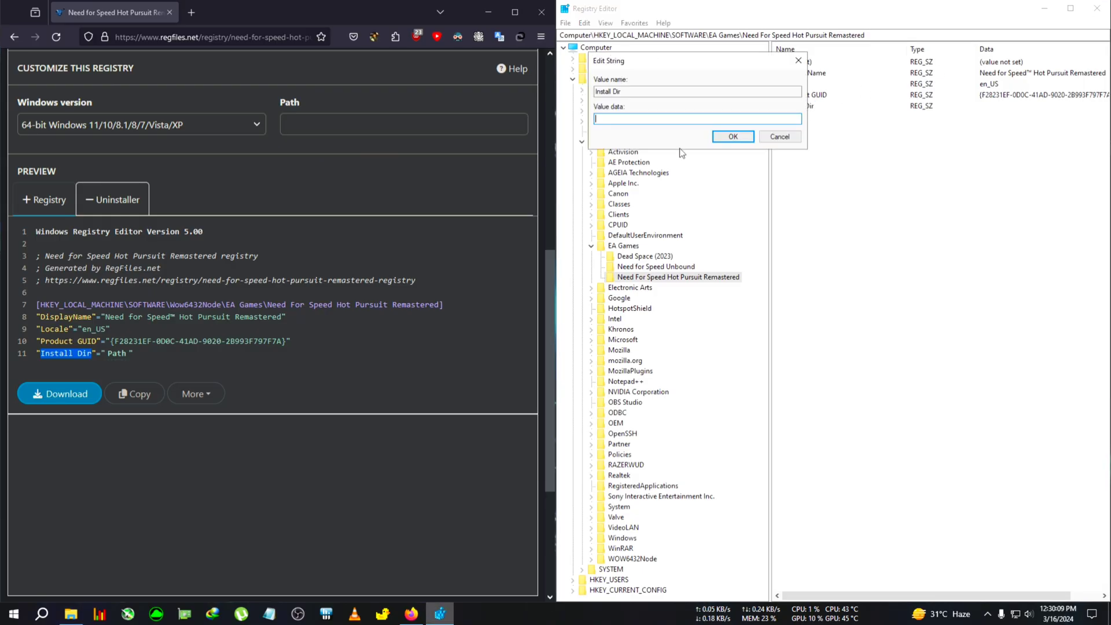
{"action": "key", "text": "ctrl+v"}
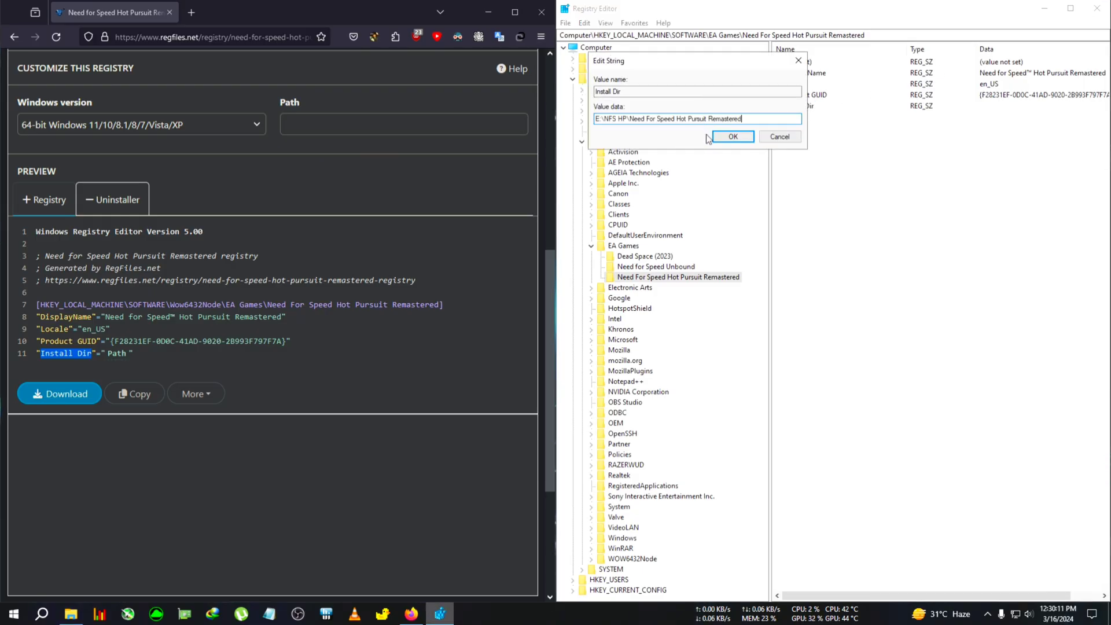
{"action": "left_click", "coordinate": [742, 139]}
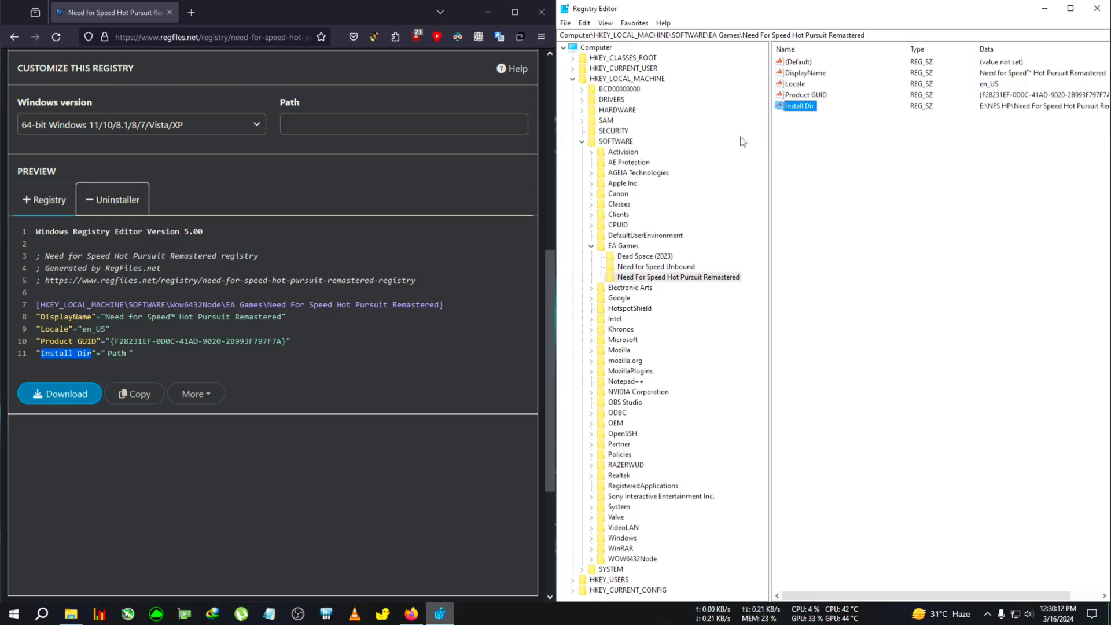
{"action": "left_click", "coordinate": [1097, 9]}
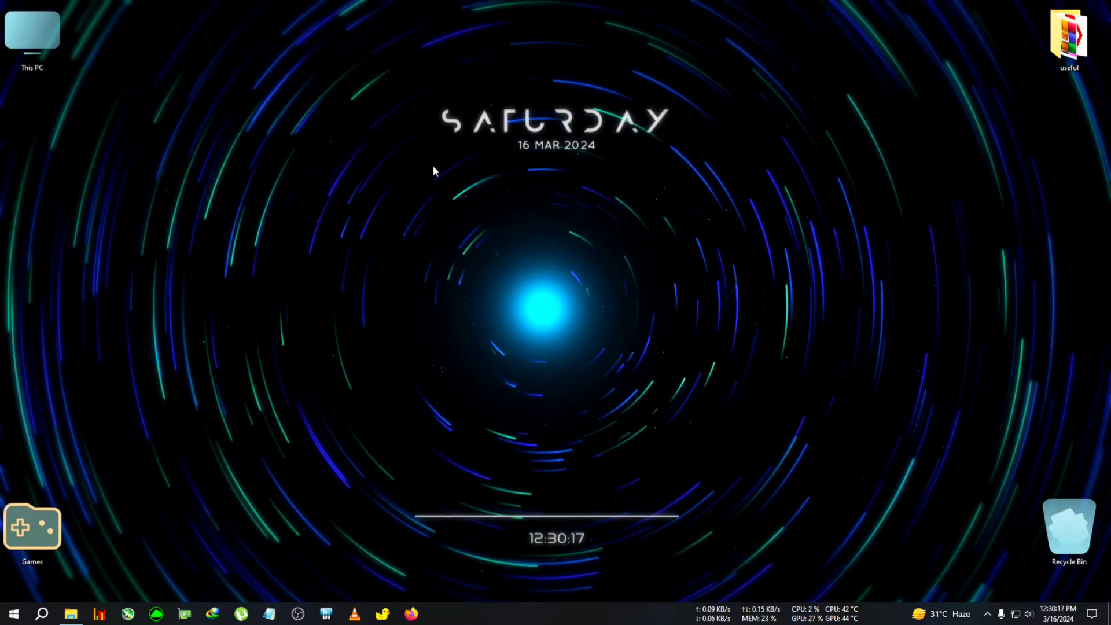
- Close Firefox and refresh the desktop
{"action": "left_click", "coordinate": [541, 12]}
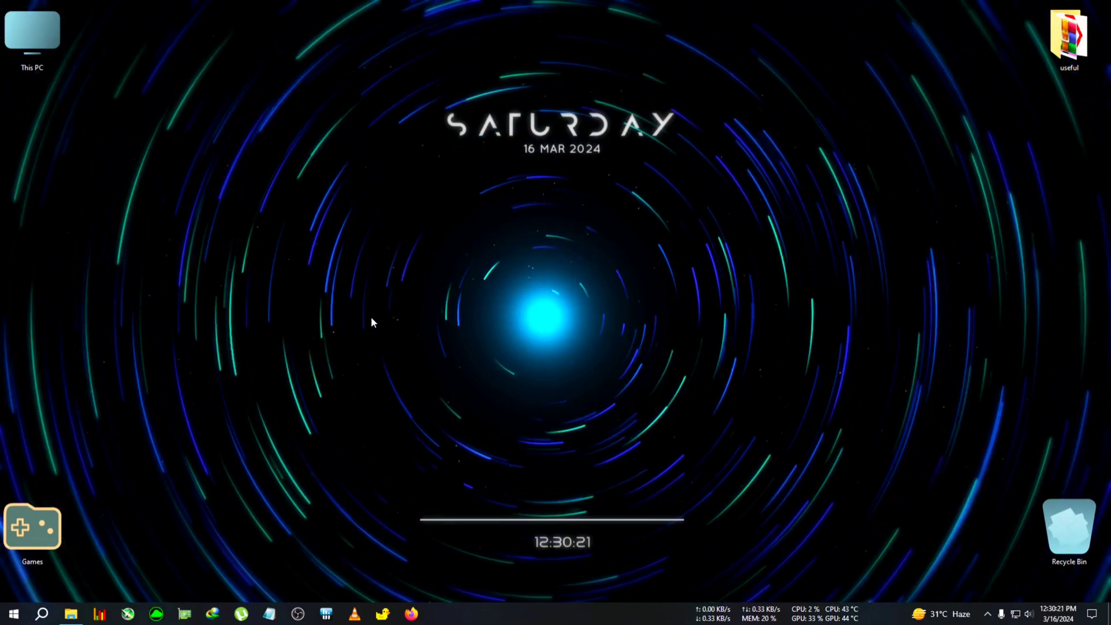
{"action": "right_click", "coordinate": [319, 198]}
{"action": "left_click", "coordinate": [358, 235]}
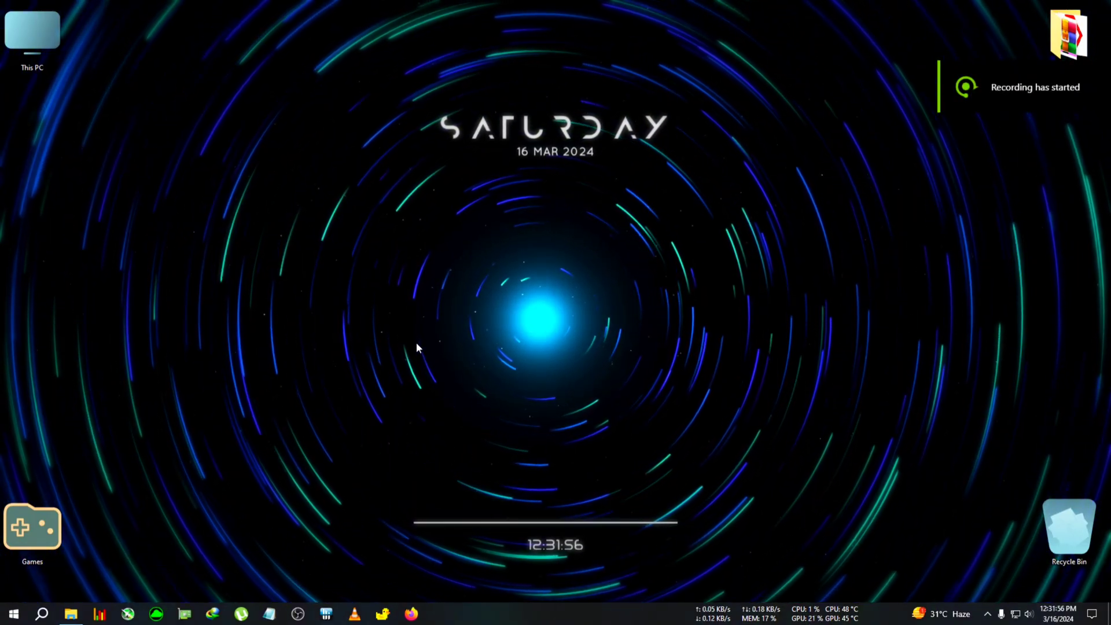
- Launch the EA app from Start and bring its window to the front
{"action": "key", "text": "super"}
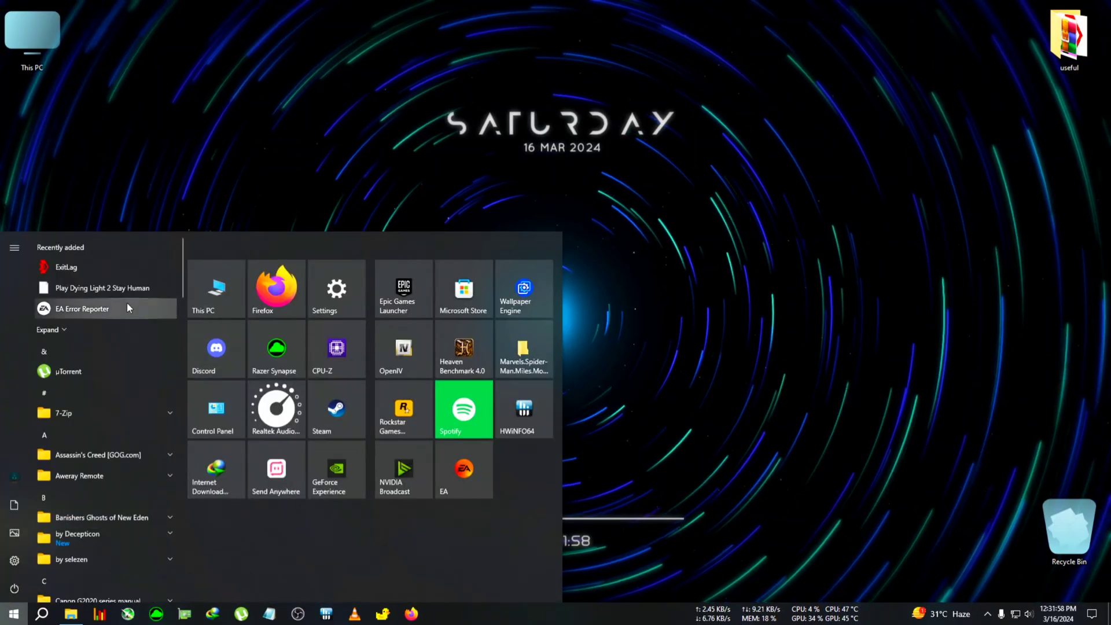
{"action": "left_click", "coordinate": [444, 488]}
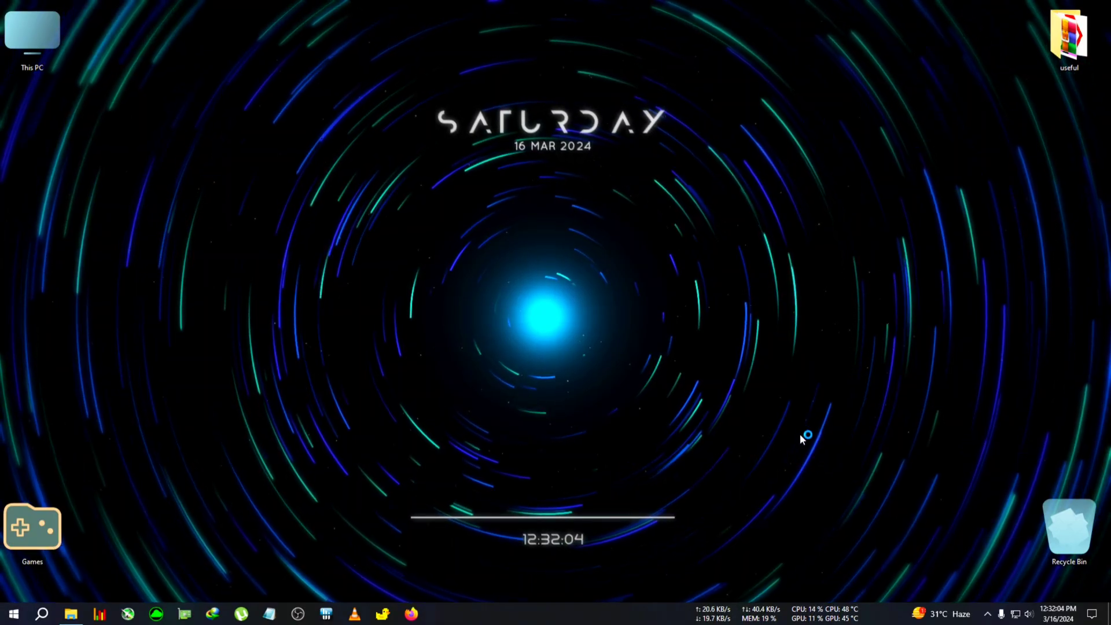
{"action": "left_click", "coordinate": [988, 614]}
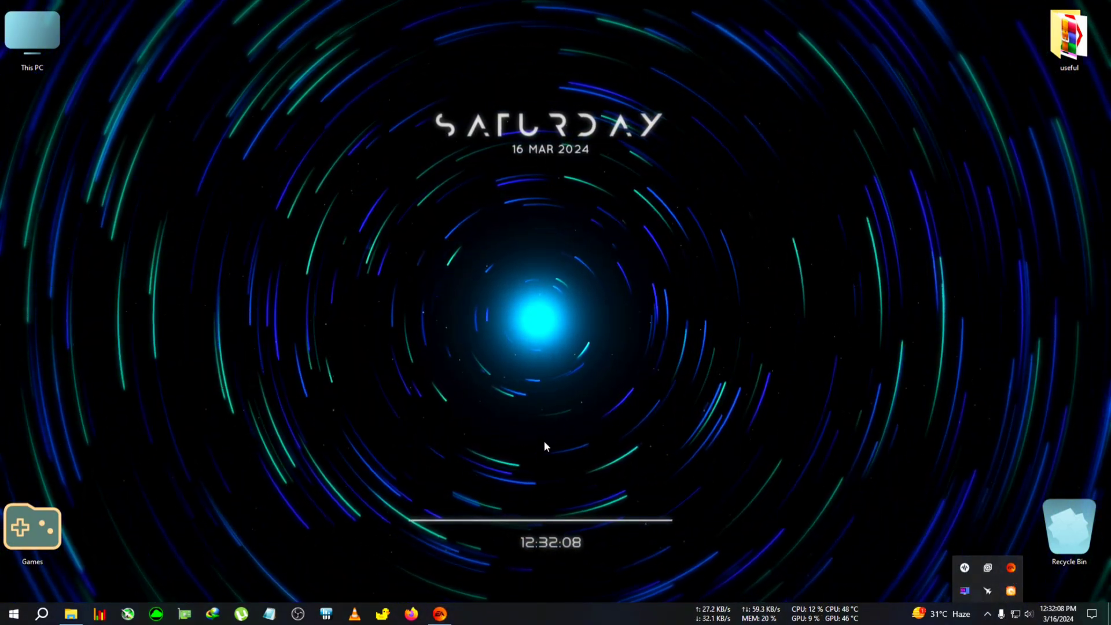
{"action": "left_click", "coordinate": [987, 614]}
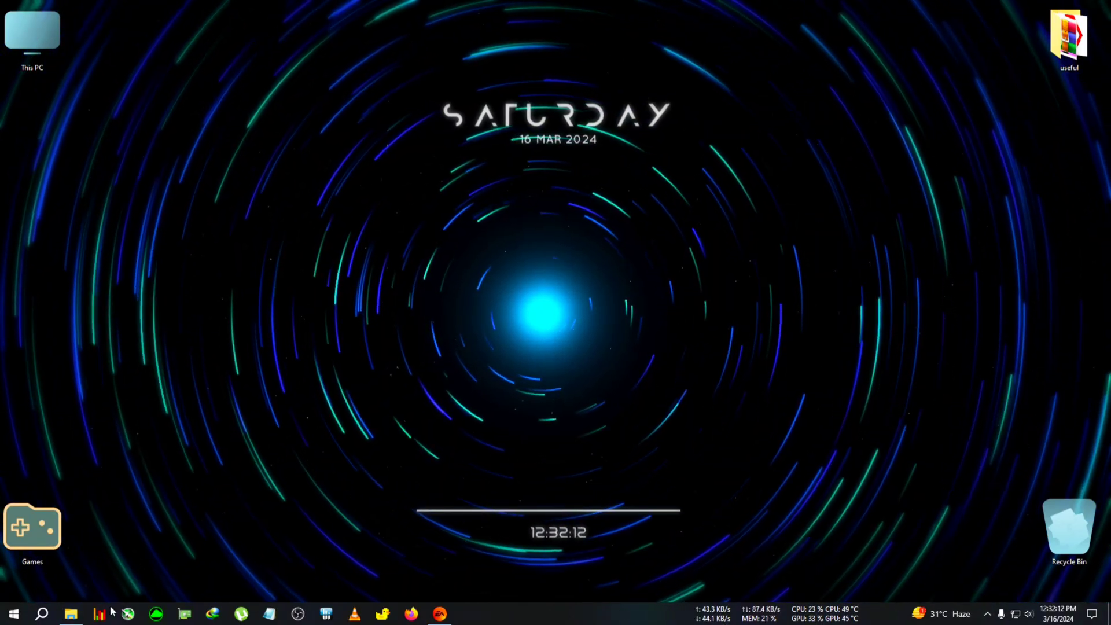
{"action": "left_click", "coordinate": [10, 615]}
{"action": "left_click", "coordinate": [627, 380]}
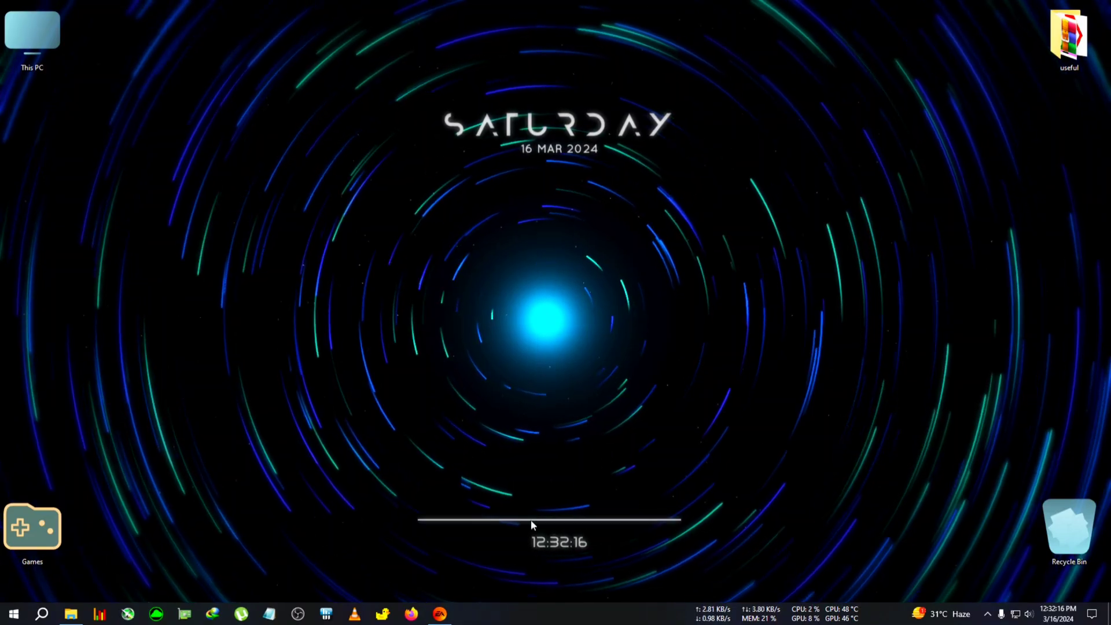
{"action": "left_click", "coordinate": [440, 613]}
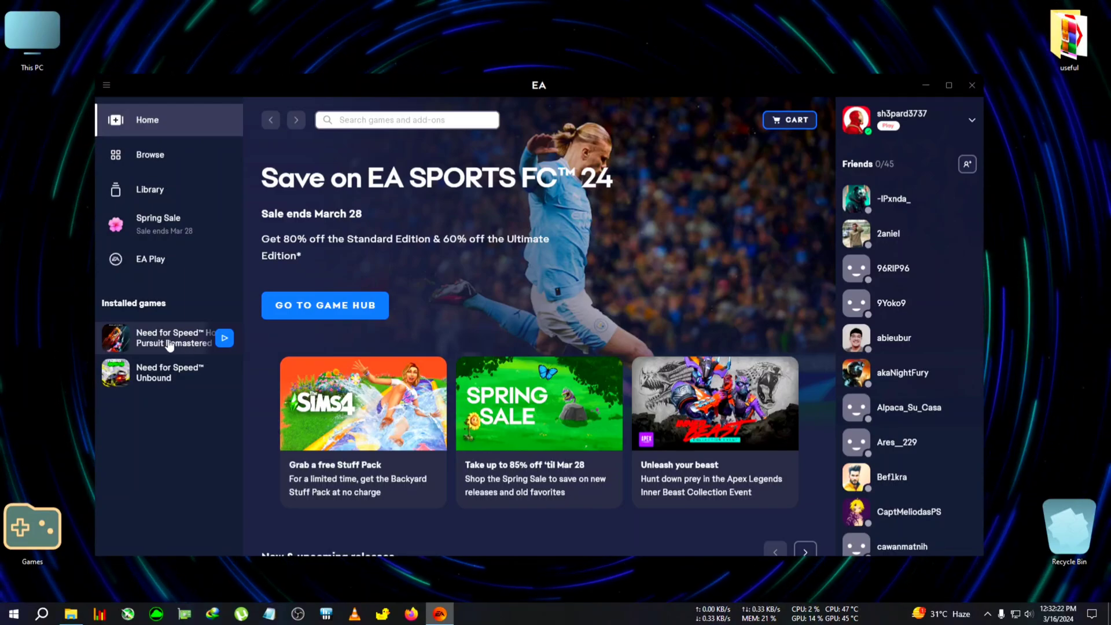
- Open Need for Speed Hot Pursuit Remastered from Installed games in the sidebar
{"action": "left_click", "coordinate": [187, 346]}
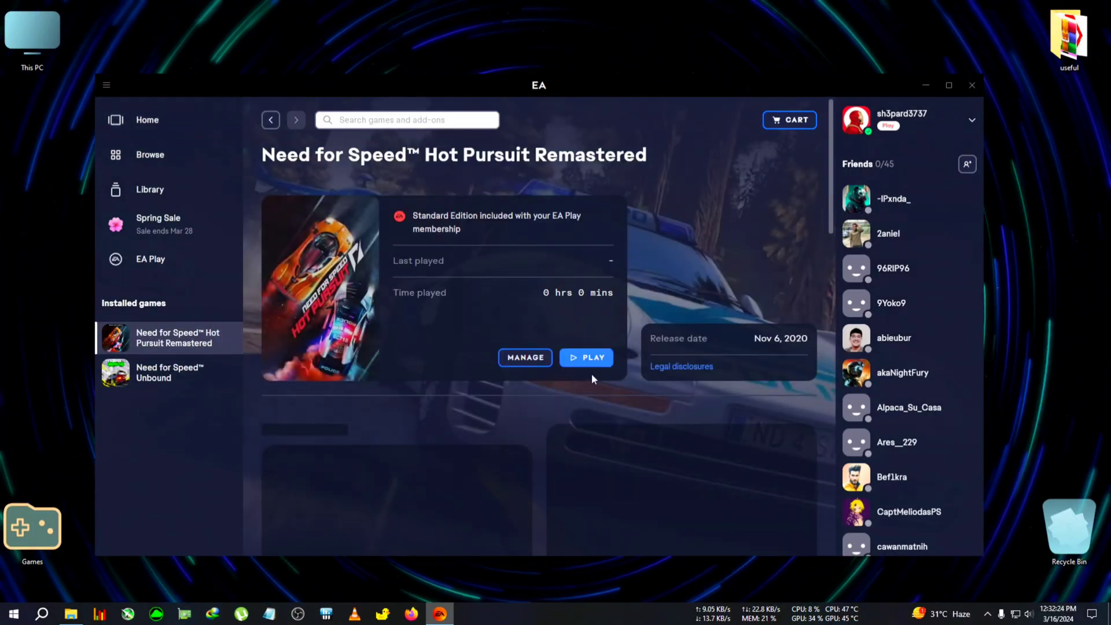